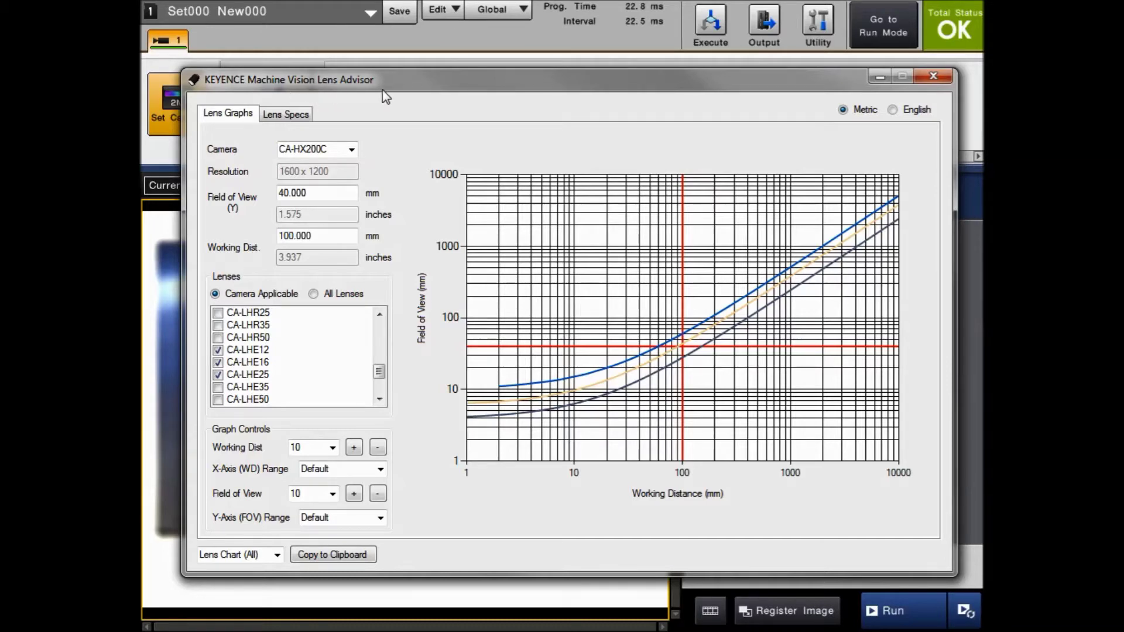
- Nudge the Lens Advisor window upward, then close it to return to CV-X
left_click_drag(405, 80, 406, 74)
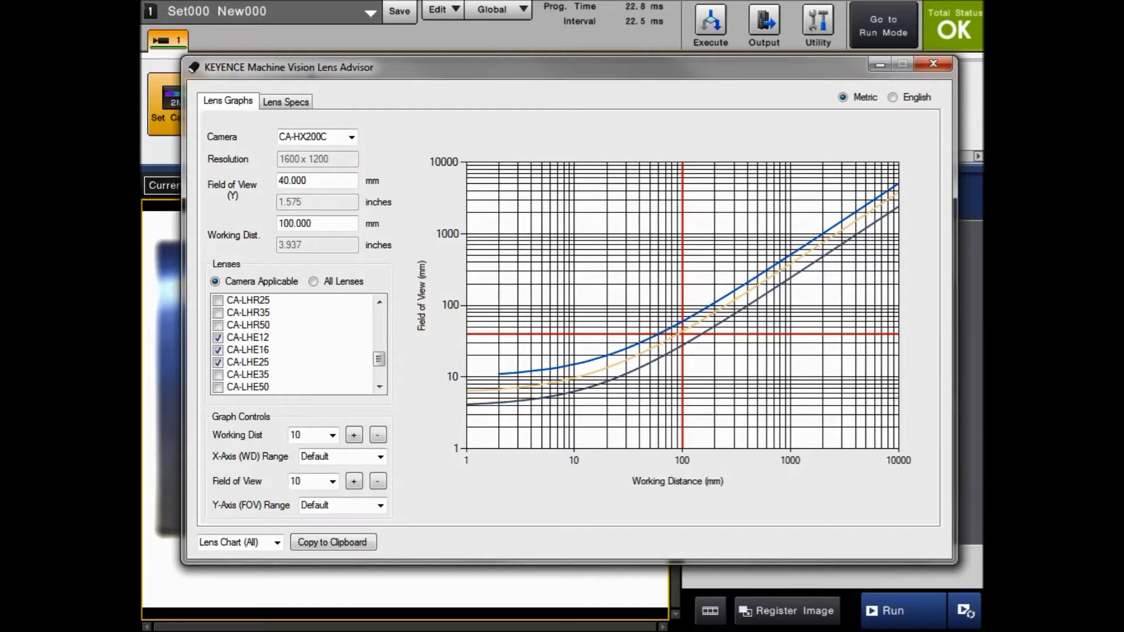
key("alt+F4")
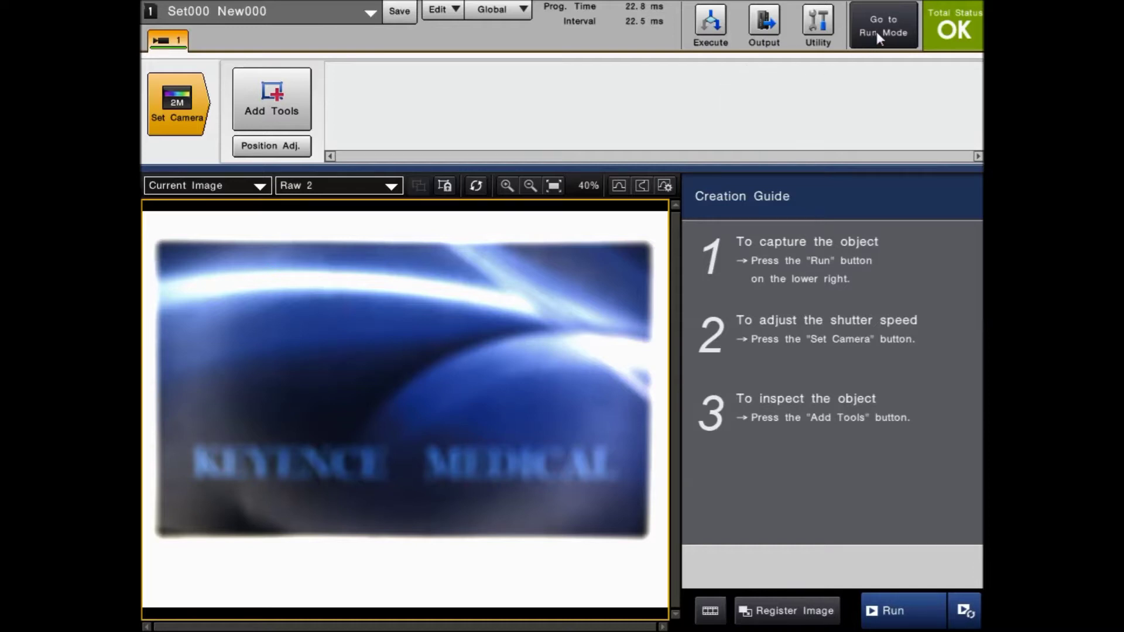
left_click(866, 43)
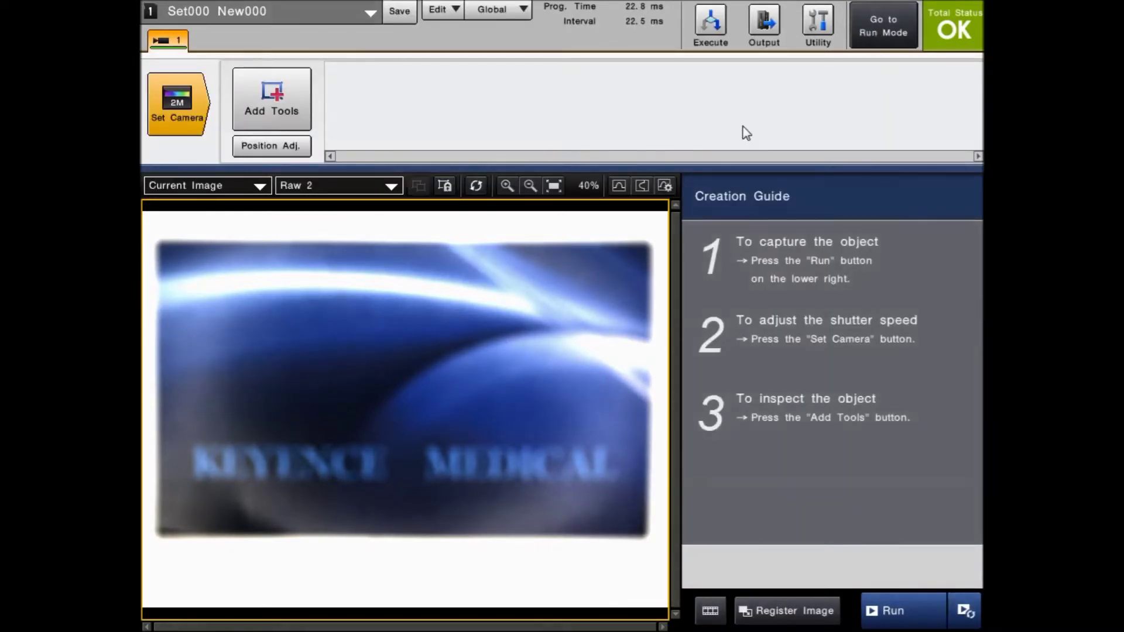
- Add a new program Set001 named New001 using Area Cameras and Generic defaults
left_click(294, 12)
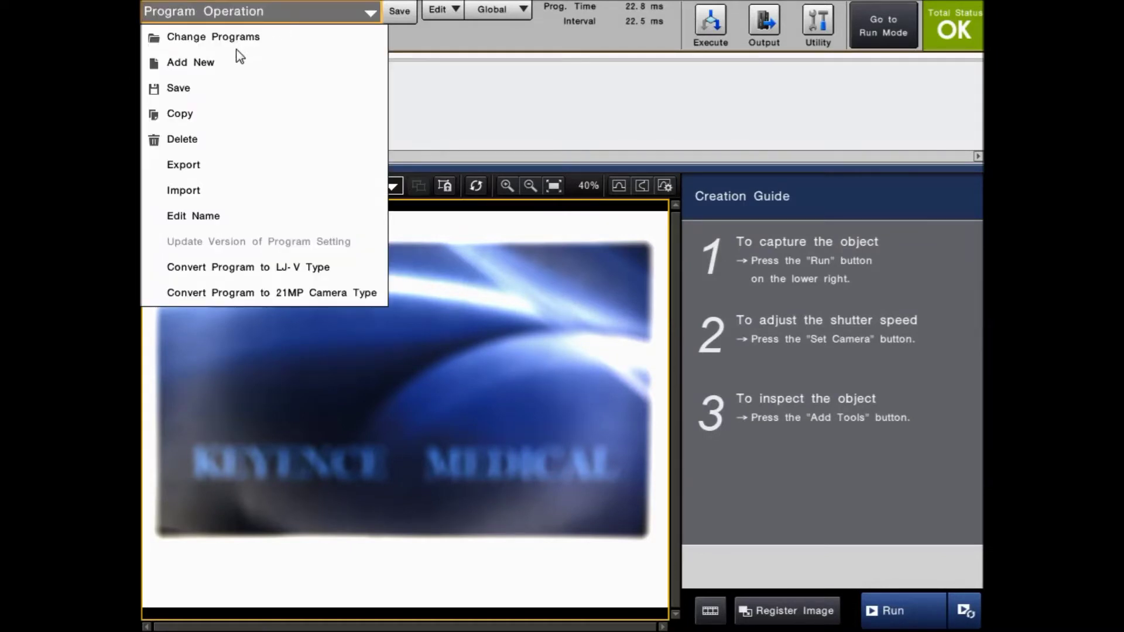
left_click(196, 65)
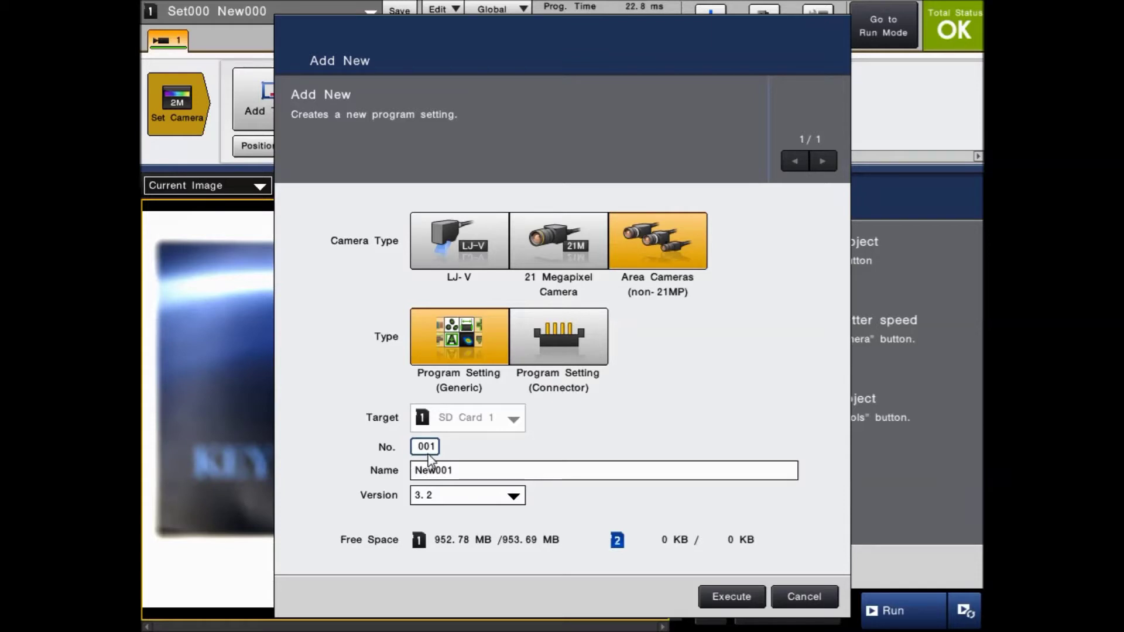
left_click(426, 448)
left_click(397, 412)
left_click(476, 474)
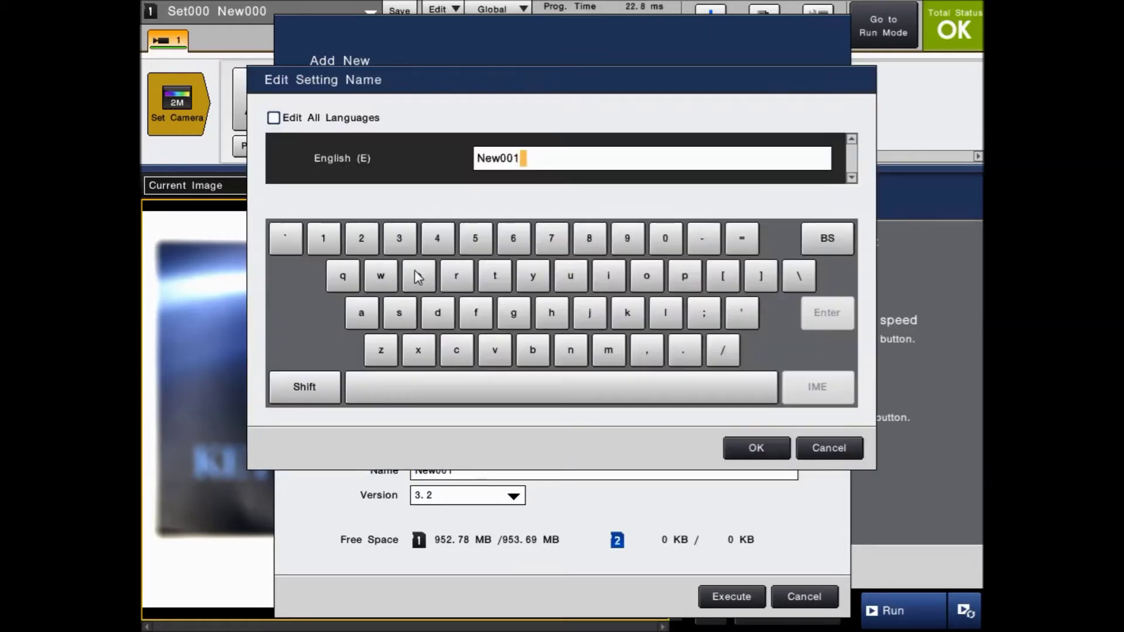
left_click(755, 451)
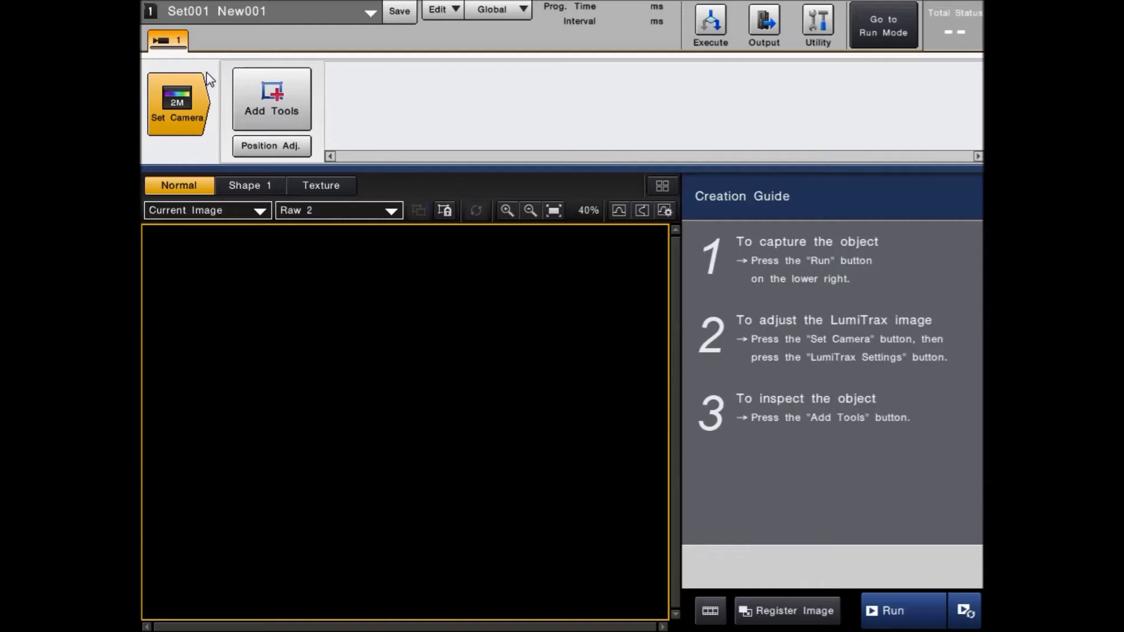
- Set CAM 1's camera model to CA-HX200C after CA-HX500C fails as not connected
left_click(178, 104)
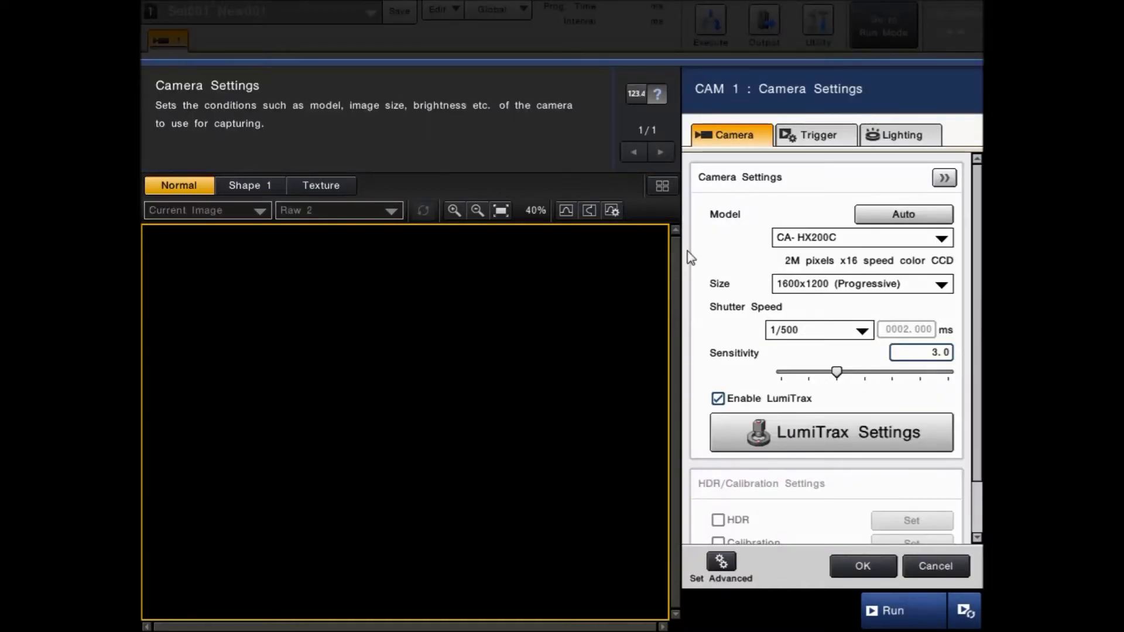
left_click(850, 242)
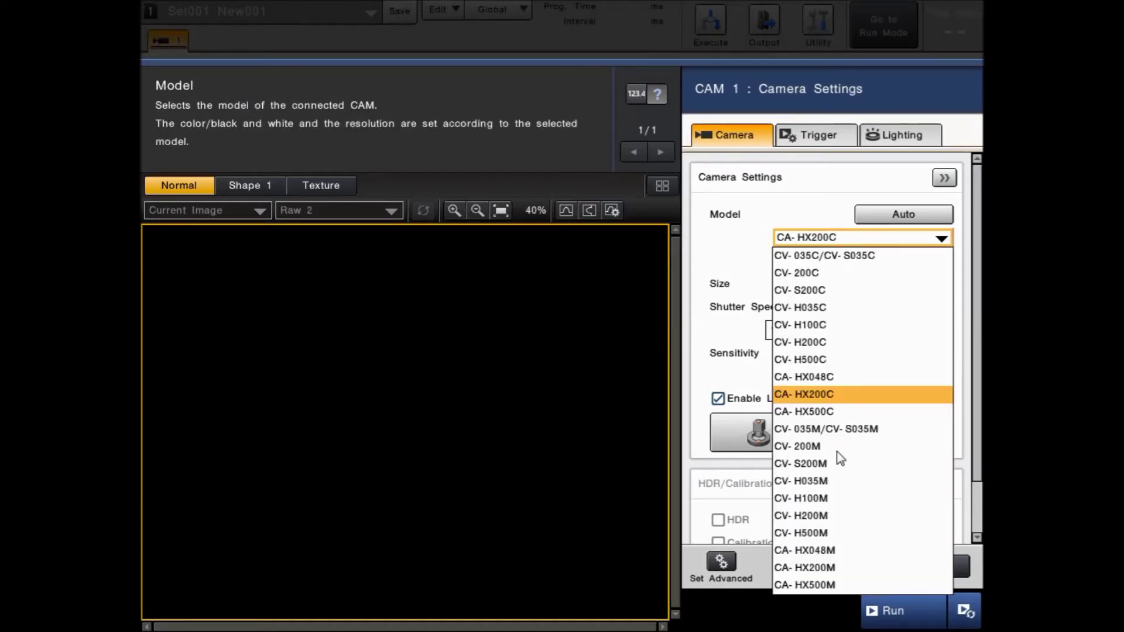
left_click(820, 413)
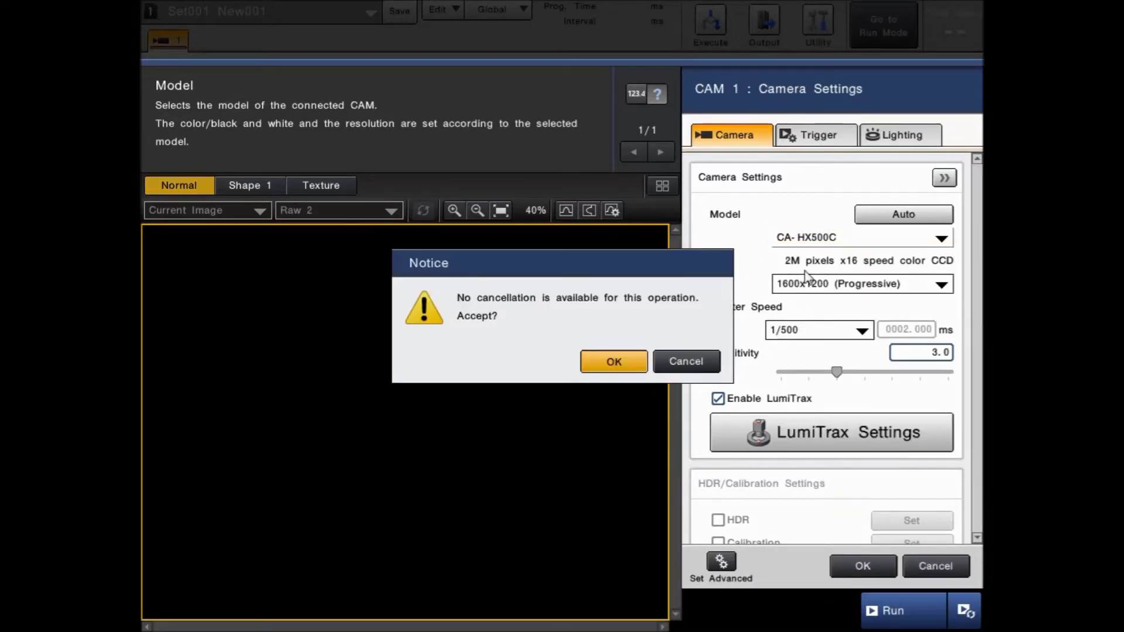
key("Return")
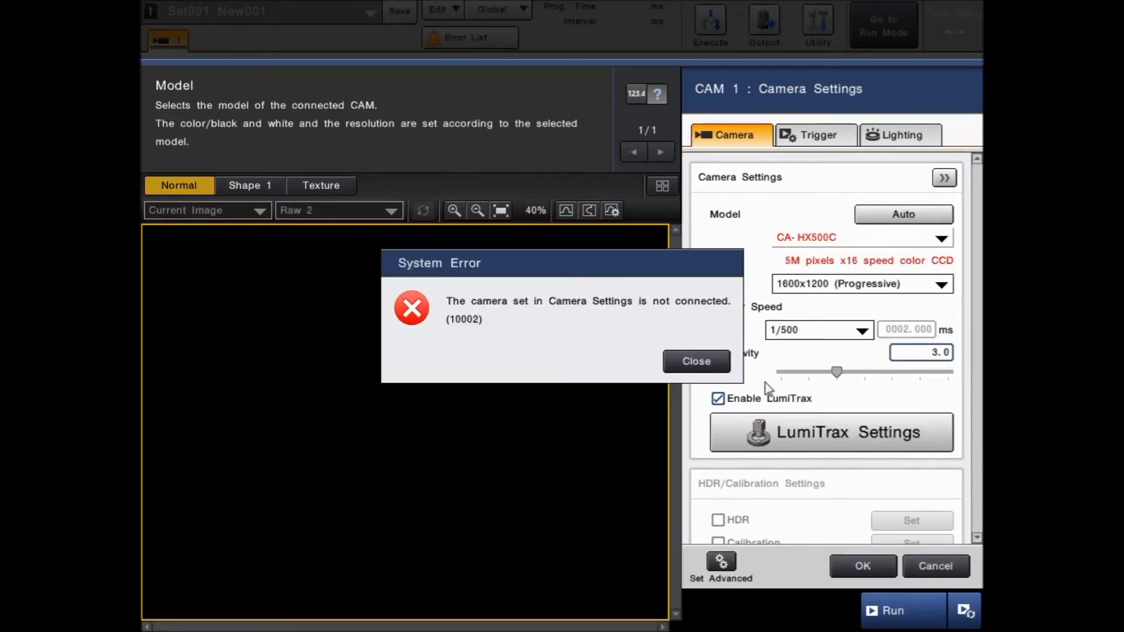
left_click(697, 360)
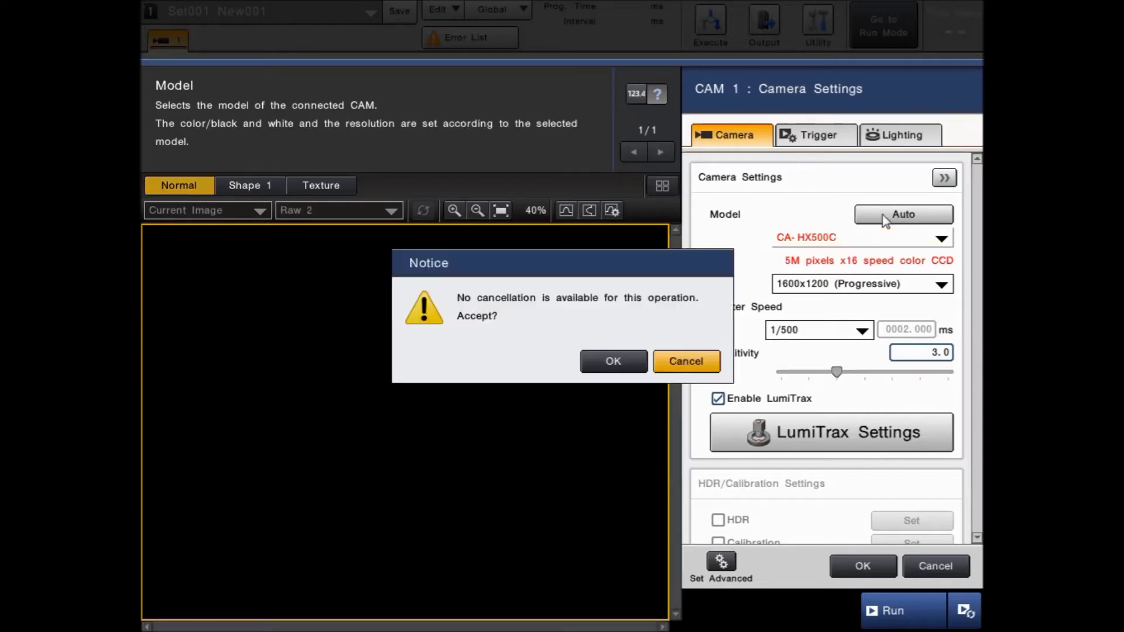
left_click(619, 364)
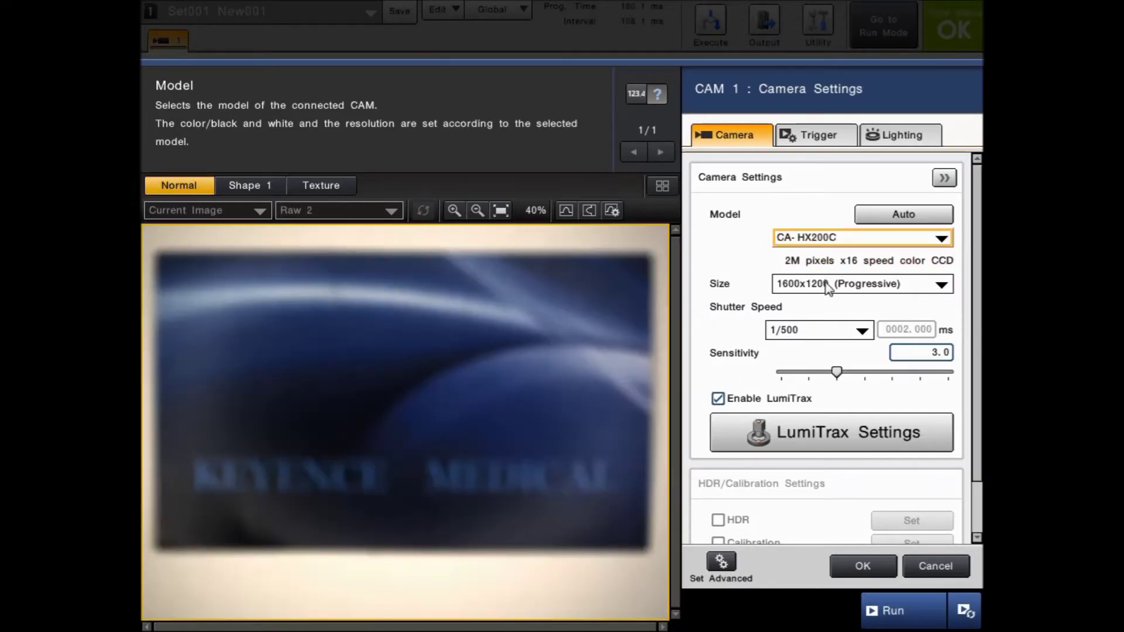
- Keep image size 1600x1200 (Progressive) and disable LumiTrax for CAM 1
left_click(827, 284)
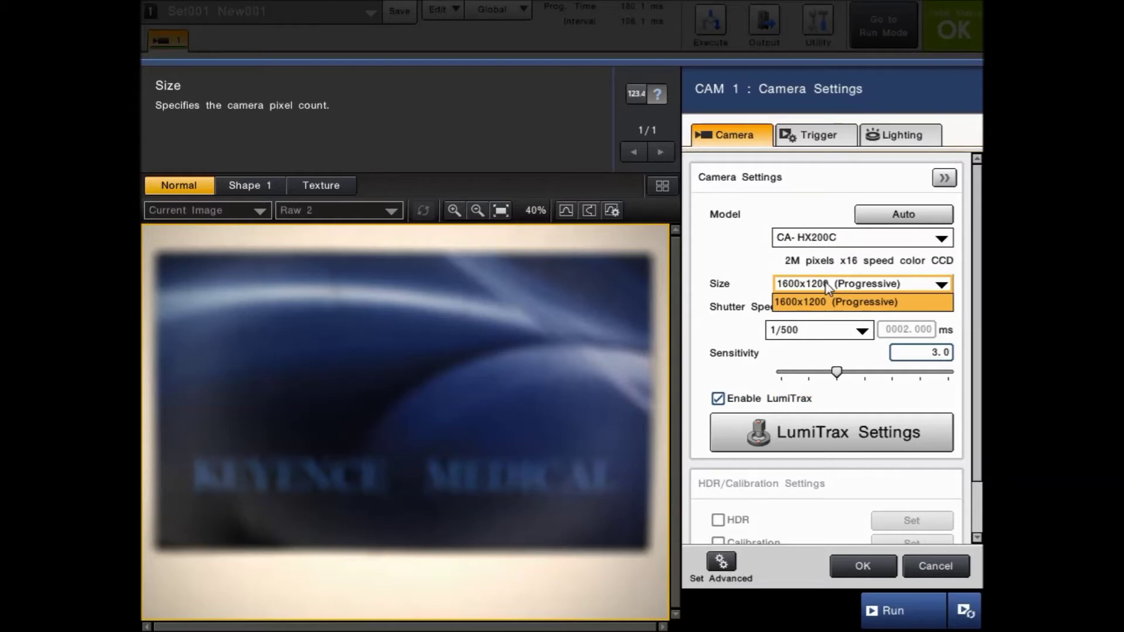
left_click(827, 285)
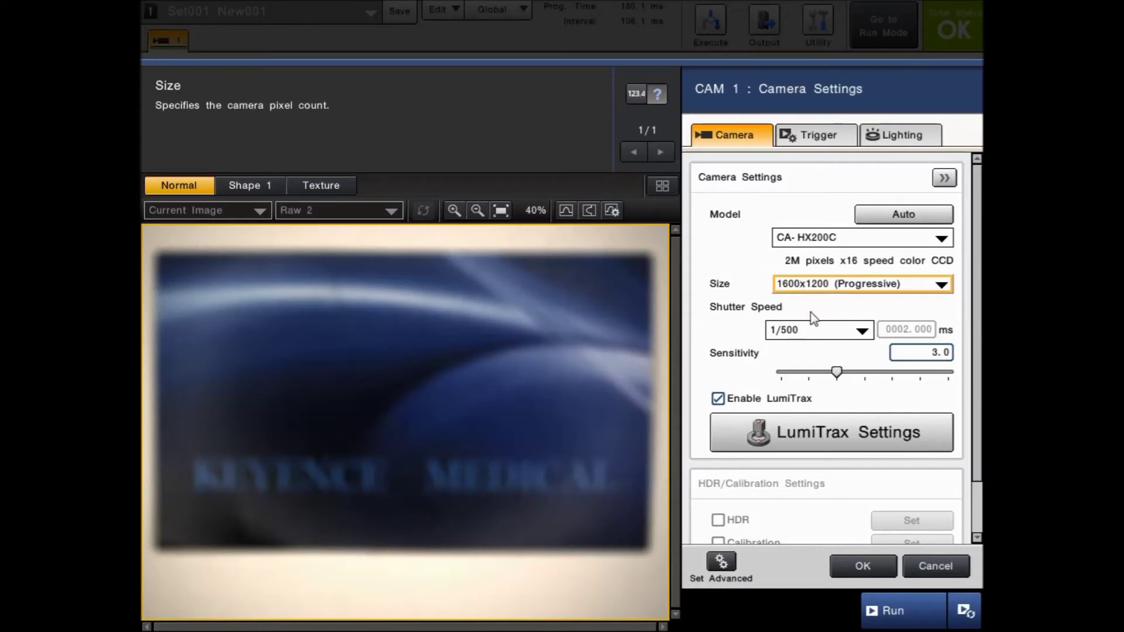
left_click(718, 399)
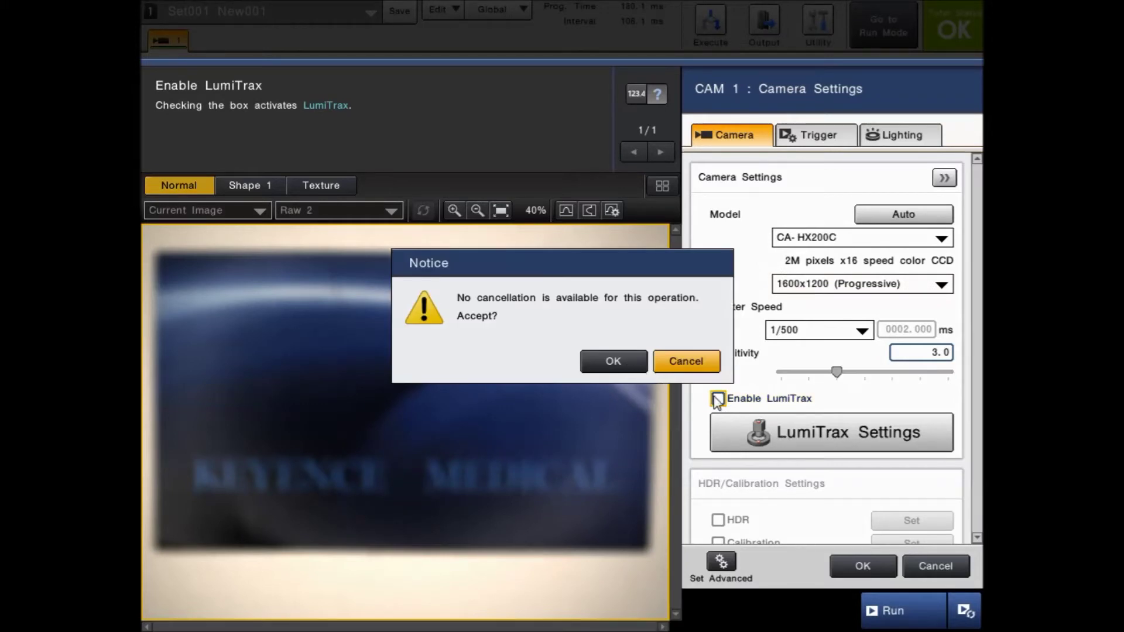
key("Left")
key("Return")
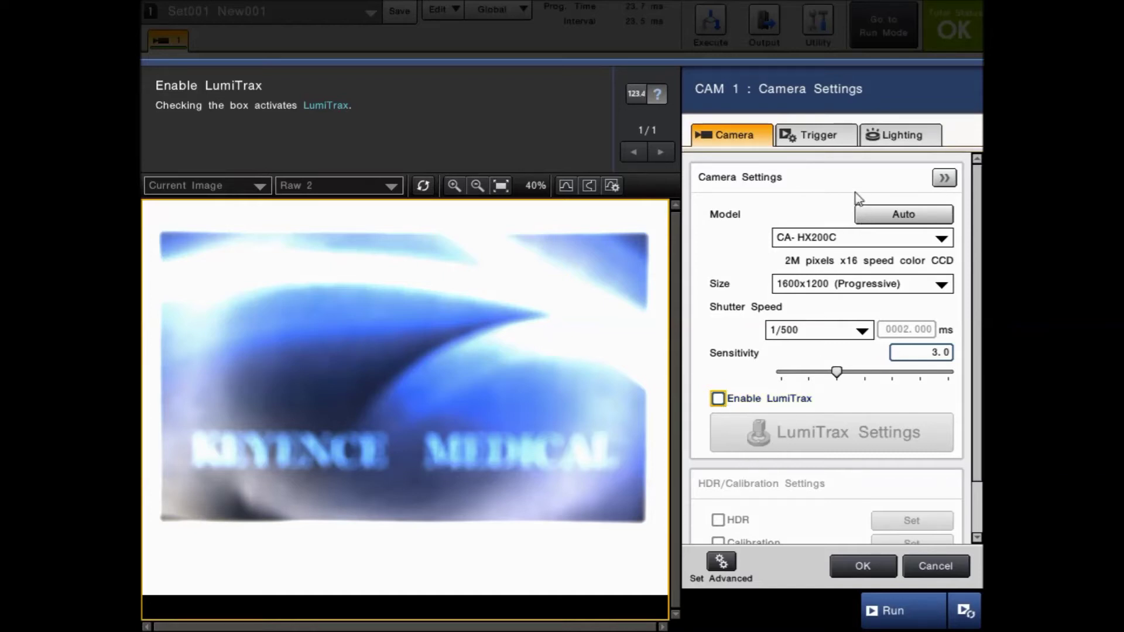
- Keep LIGHT 1 on Flash 1 in the Lighting settings
left_click(885, 147)
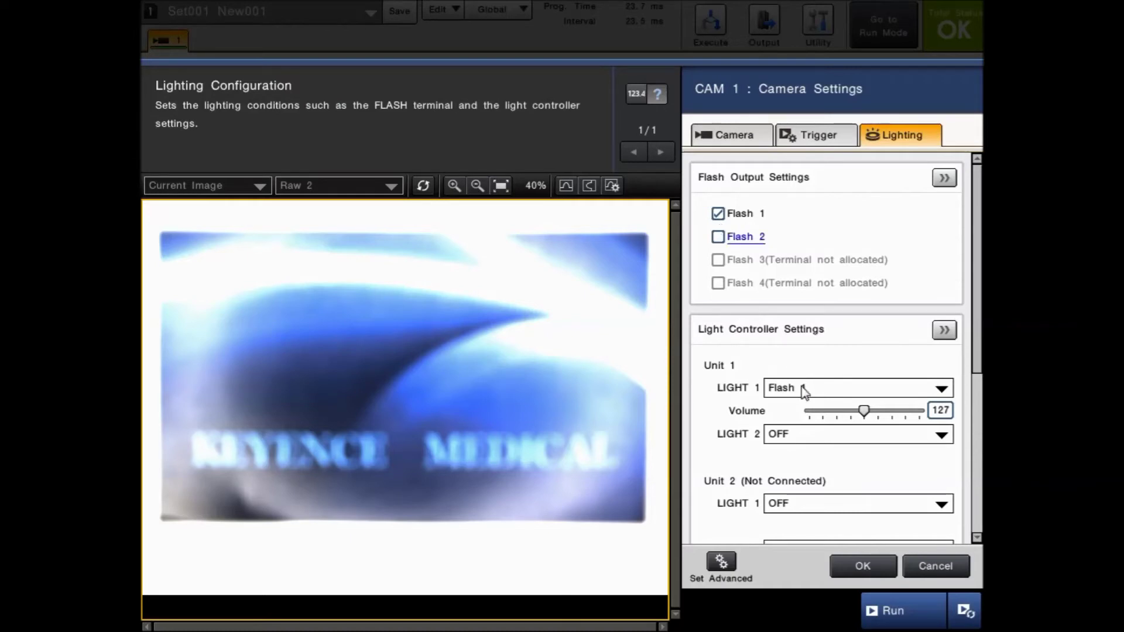
left_click(848, 395)
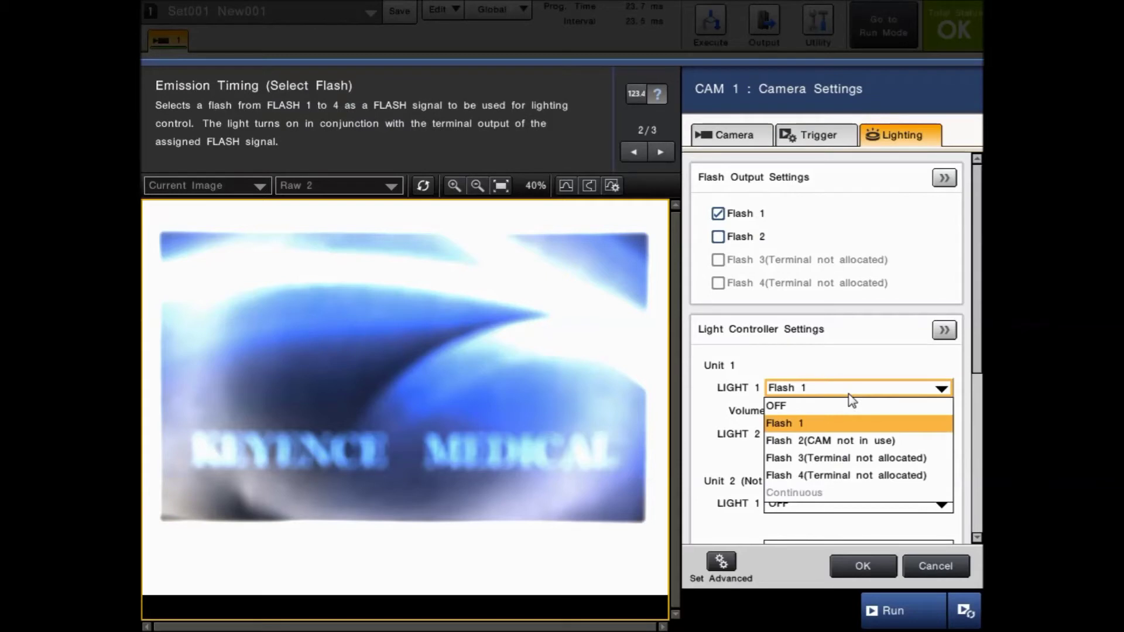
left_click(849, 394)
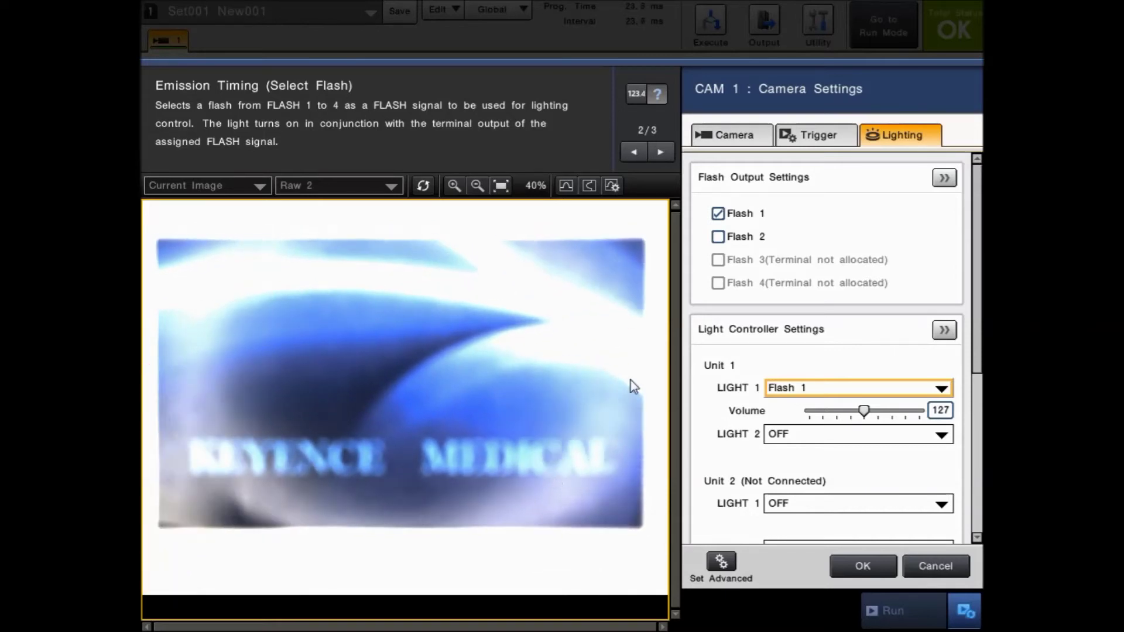
- Set the LIGHT 1 volume slider to 125
left_click(884, 411)
left_click(885, 412)
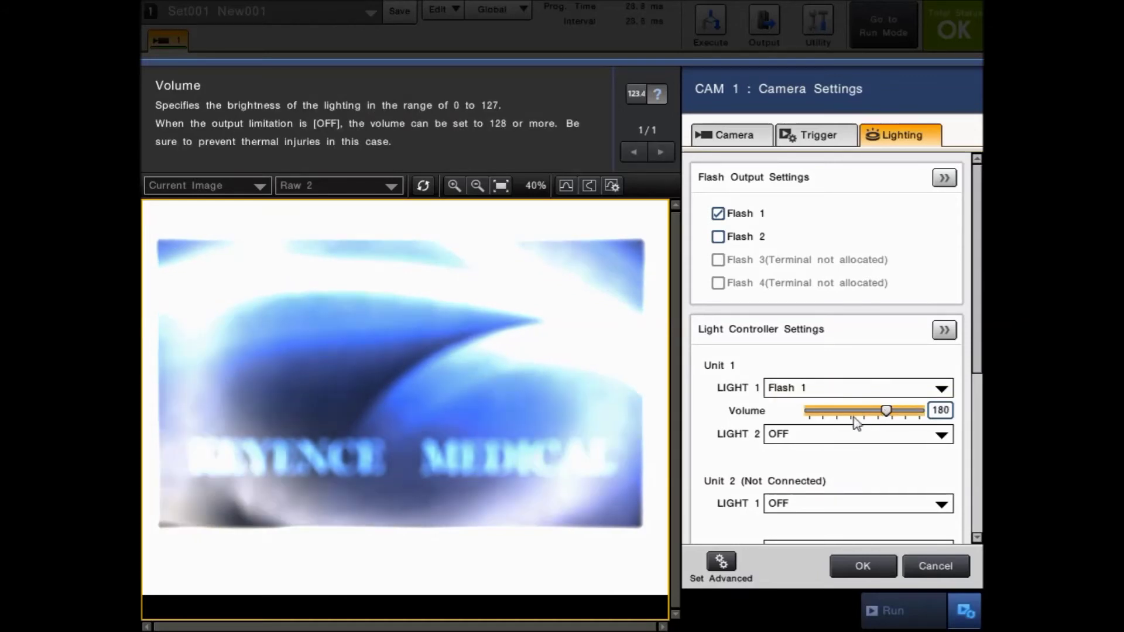
left_click(804, 413)
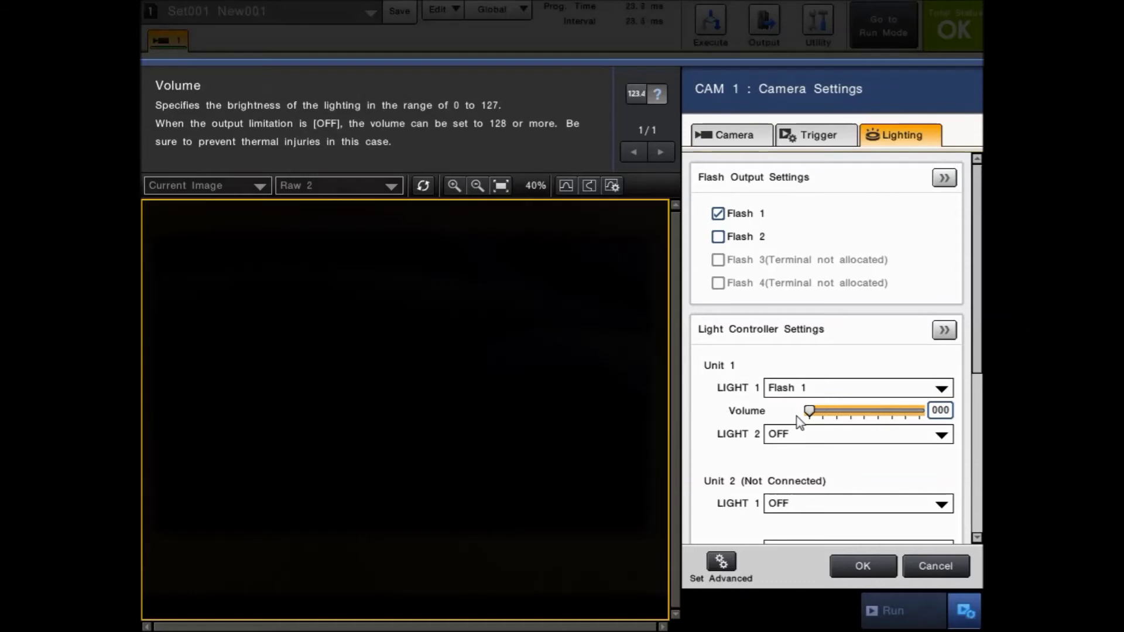
left_click(924, 415)
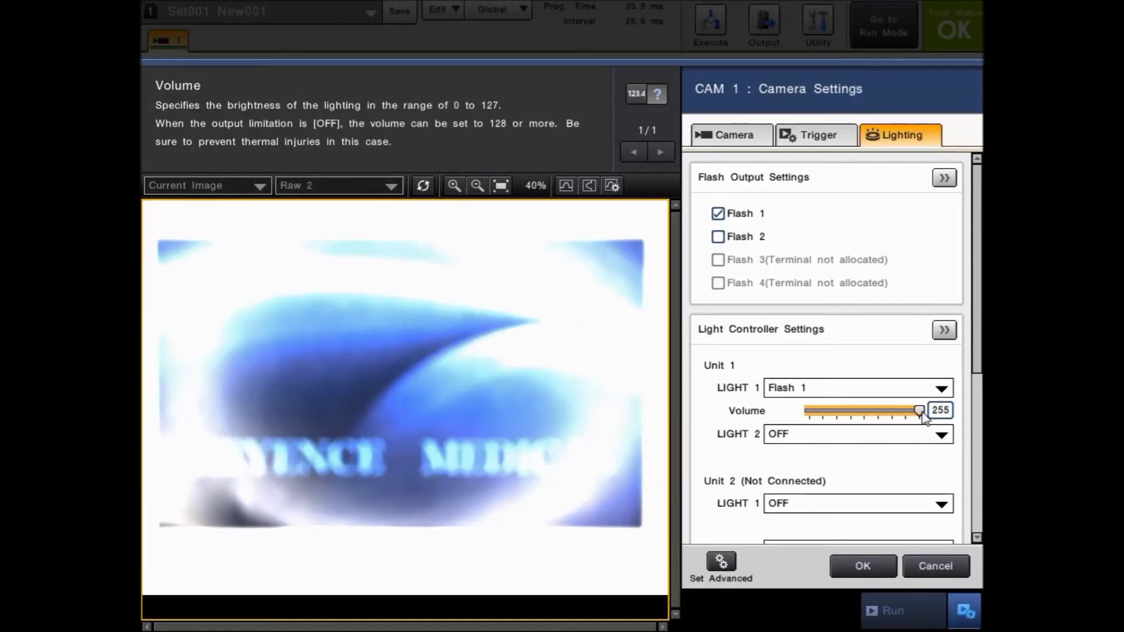
left_click(877, 415)
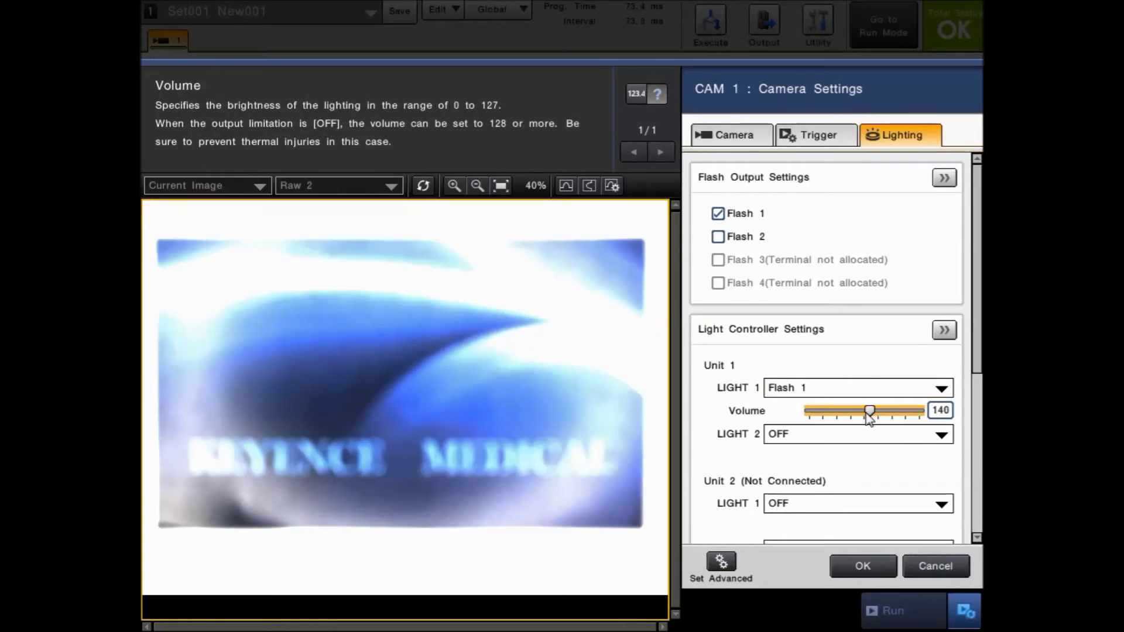
left_click(868, 414)
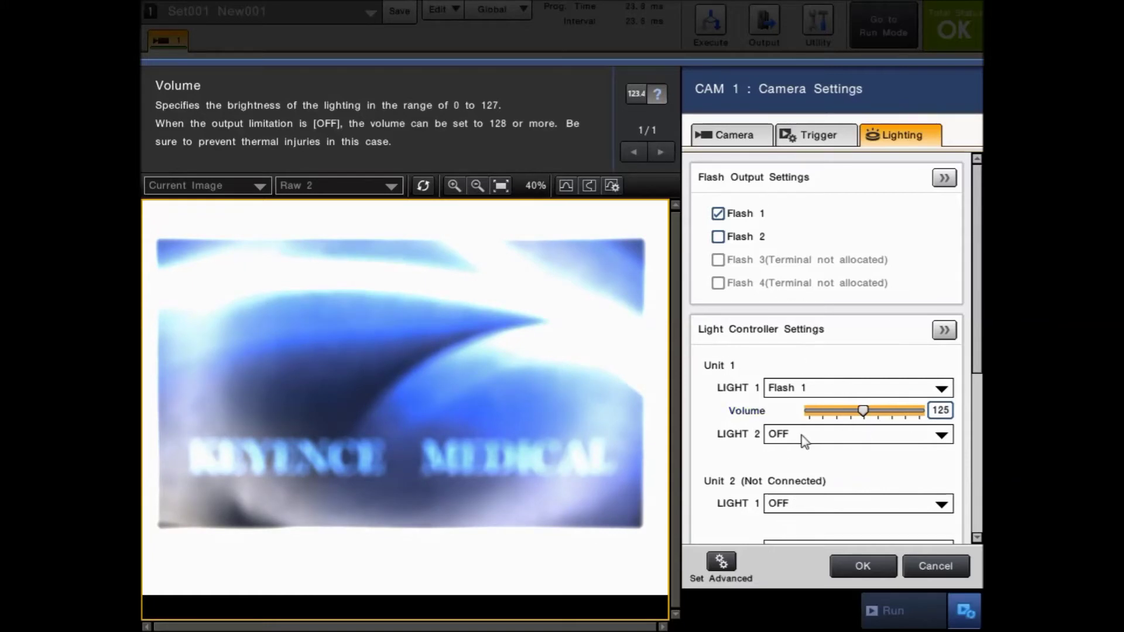
left_click(820, 136)
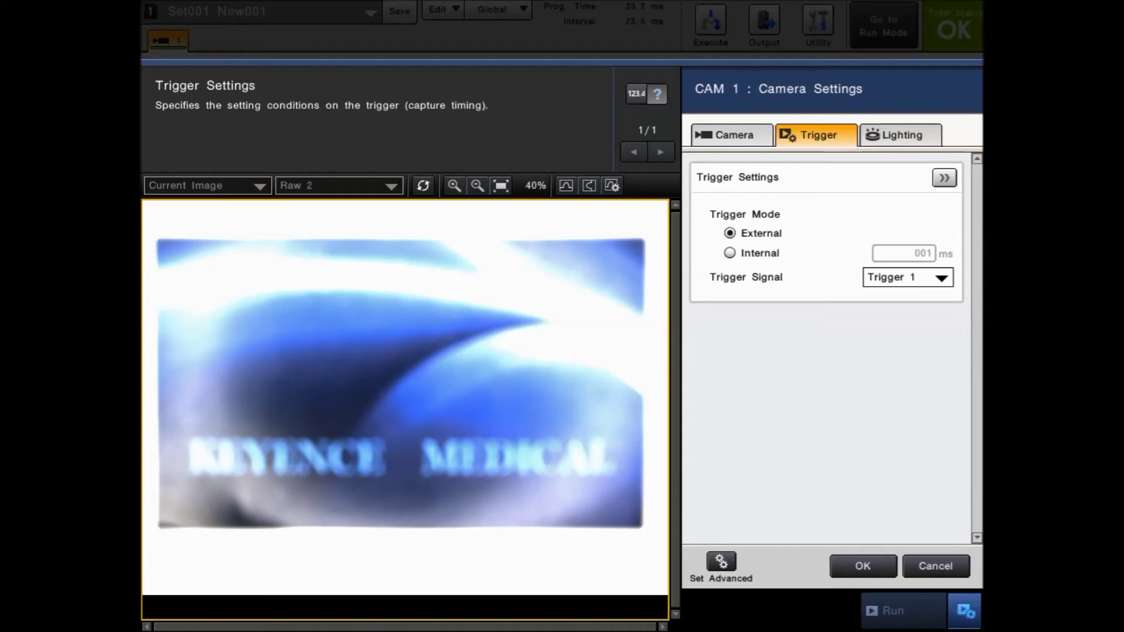
- Switch CAM 1 to Internal trigger with a 500 ms cycle
left_click(965, 621)
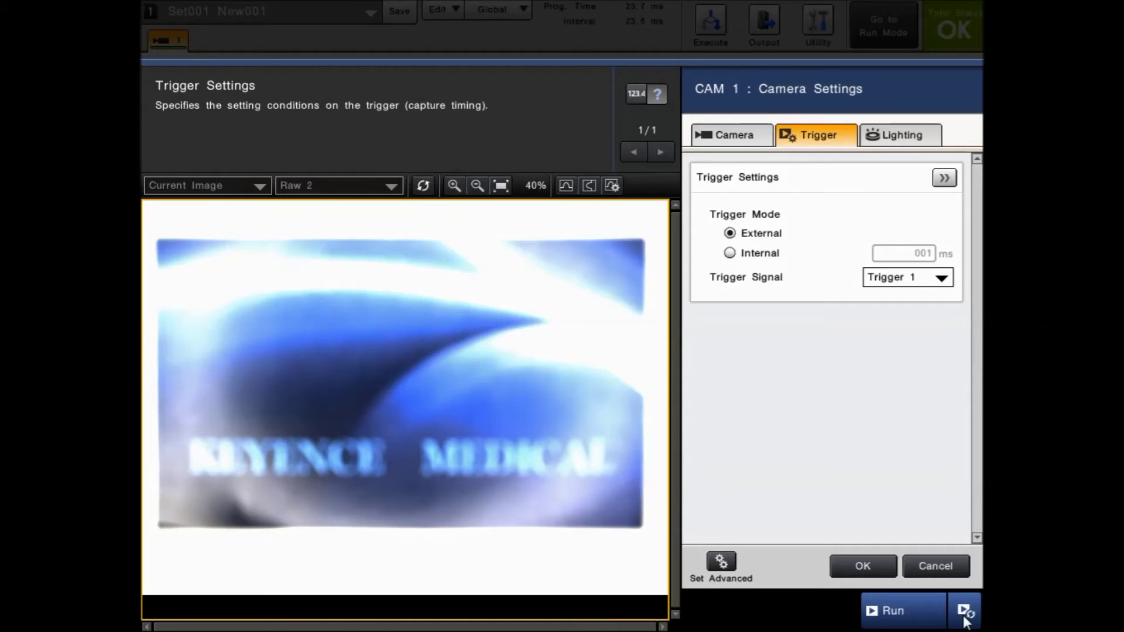
left_click(730, 255)
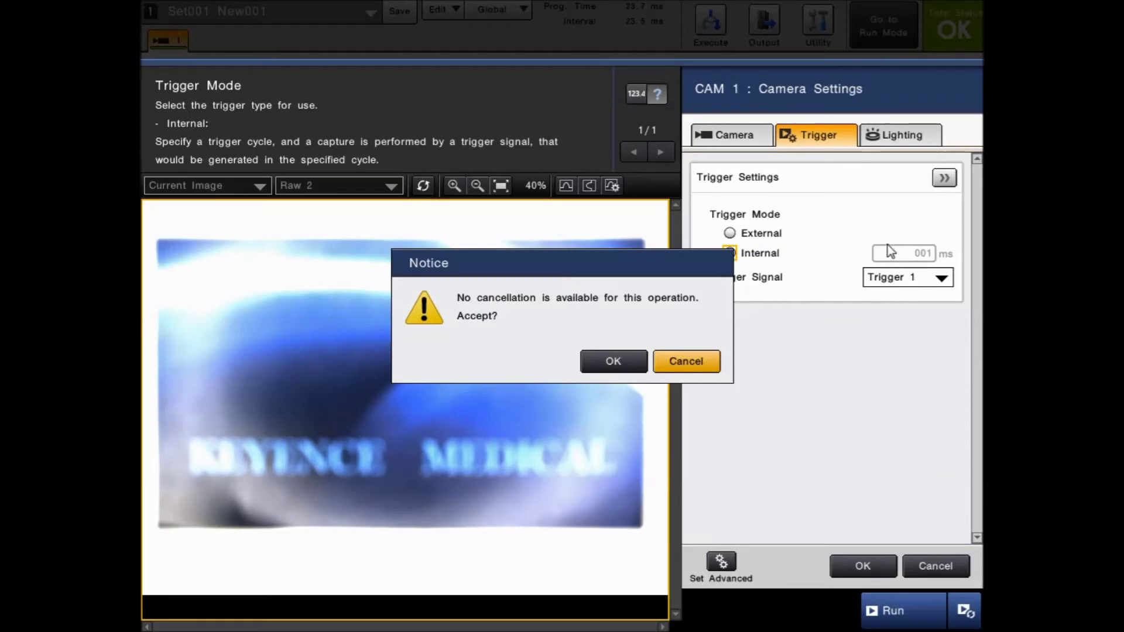
key("Left")
key("Return")
left_click(900, 255)
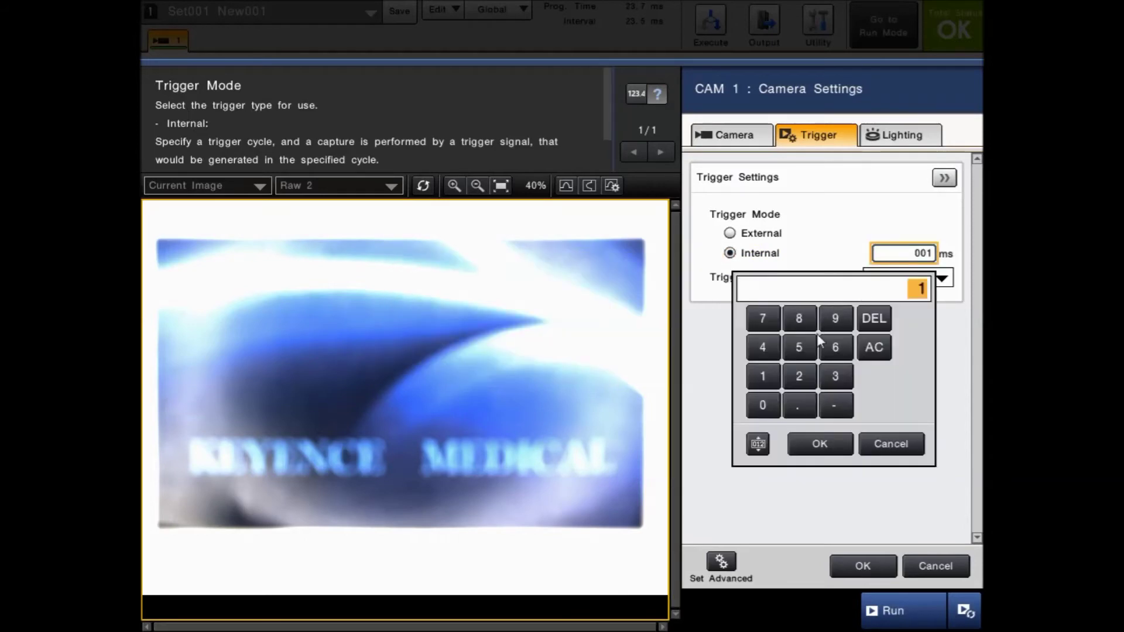
left_click(797, 351)
left_click(763, 405)
left_click(762, 405)
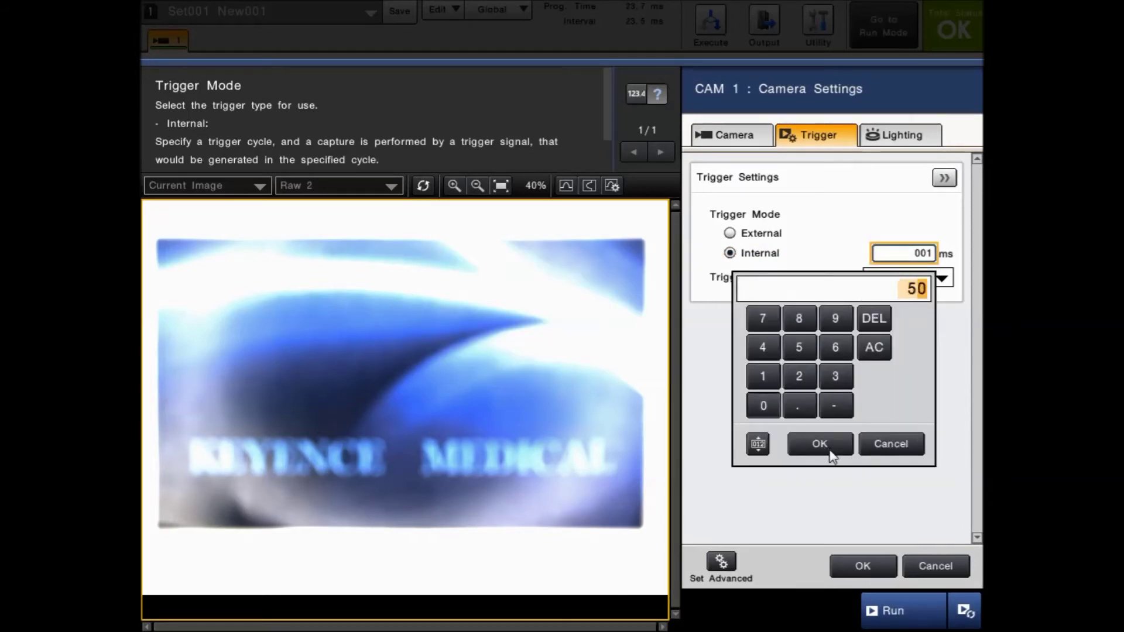
left_click(832, 454)
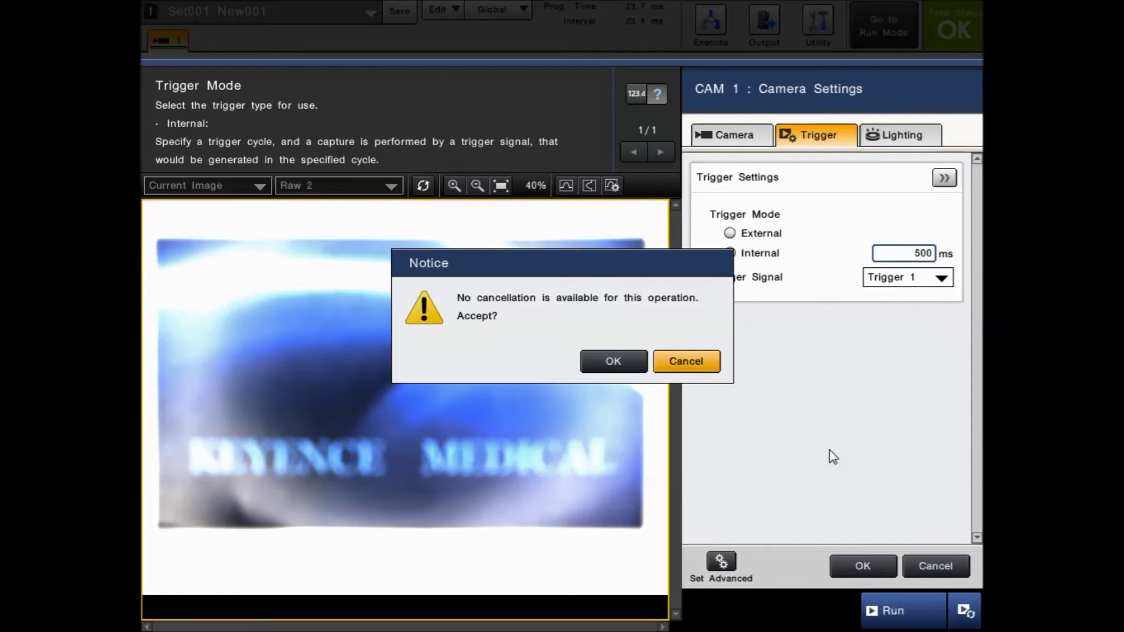
left_click(613, 362)
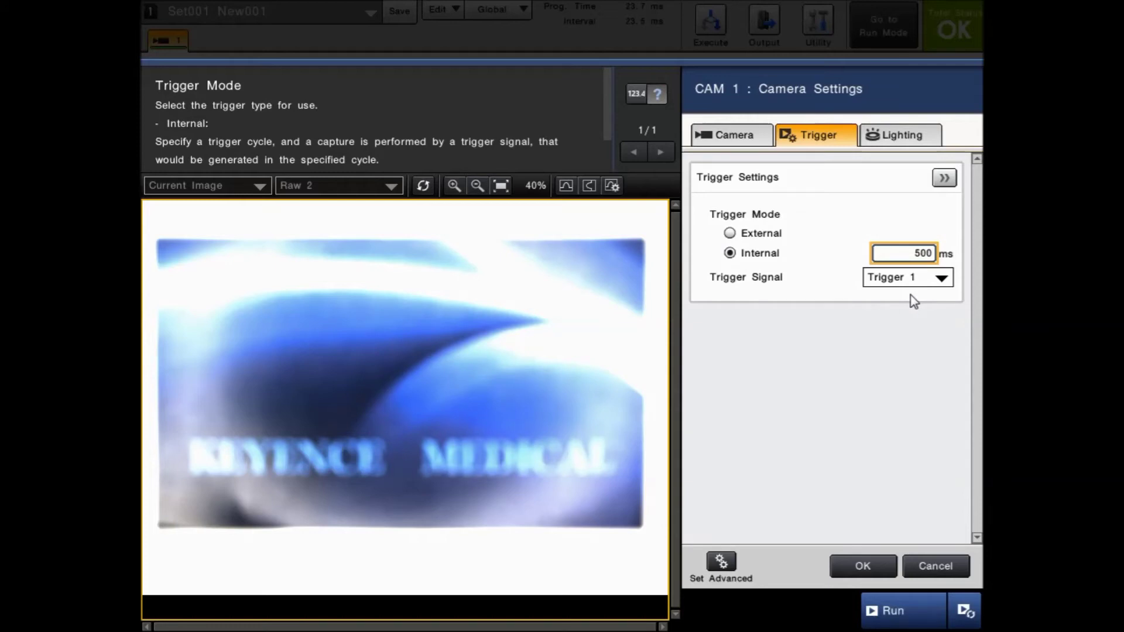
- Change the trigger mode to External, keeping Trigger 1 as the trigger signal
left_click(730, 234)
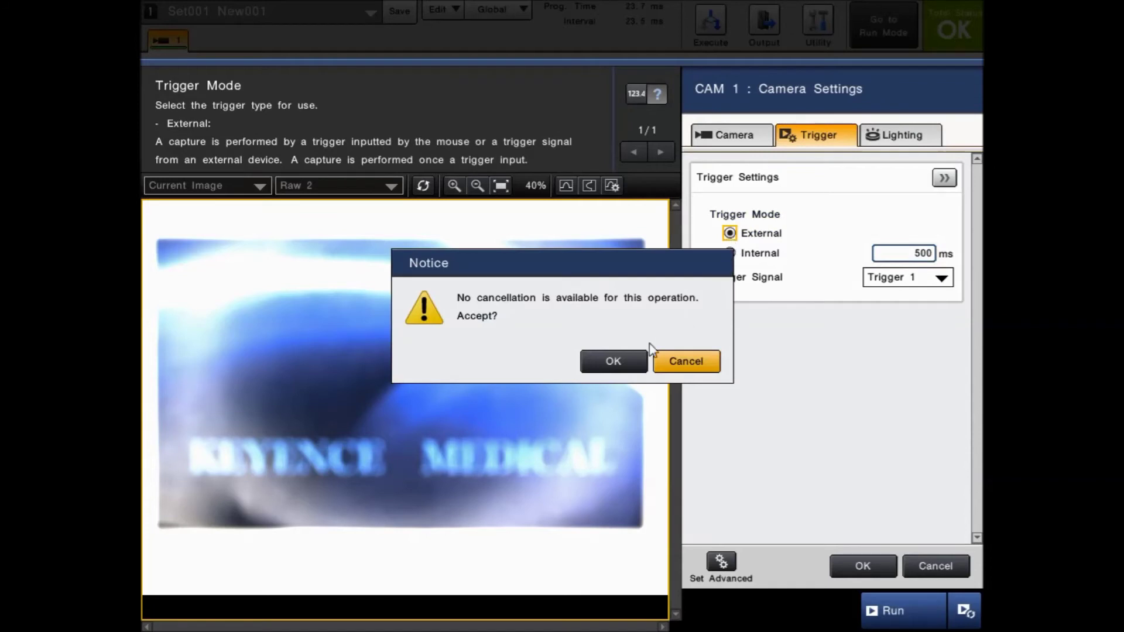
left_click(614, 360)
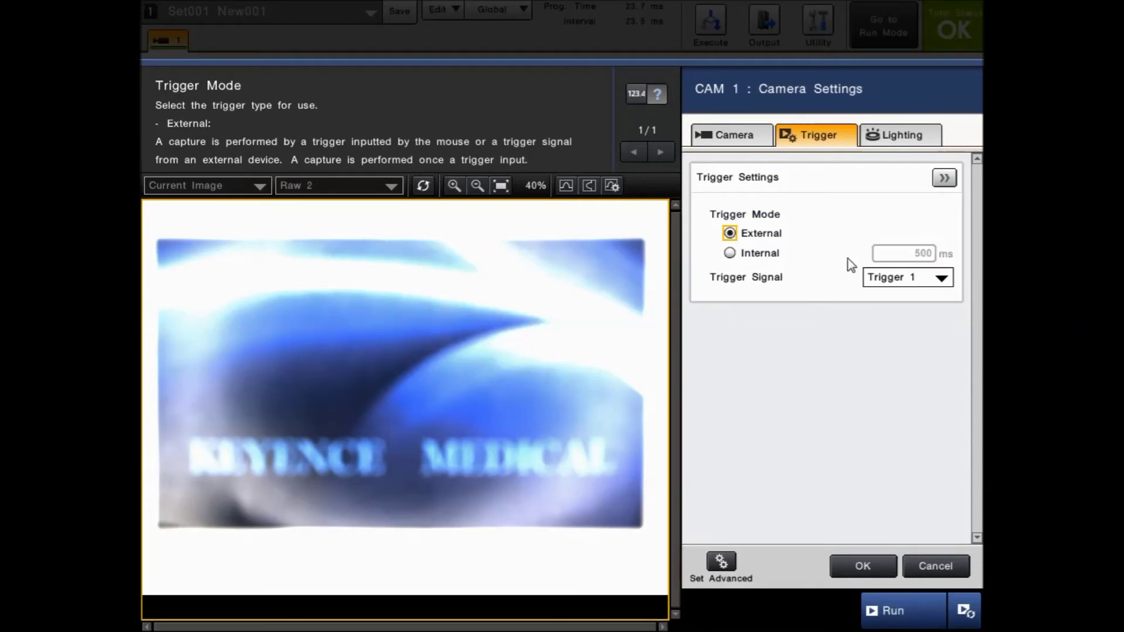
left_click(918, 284)
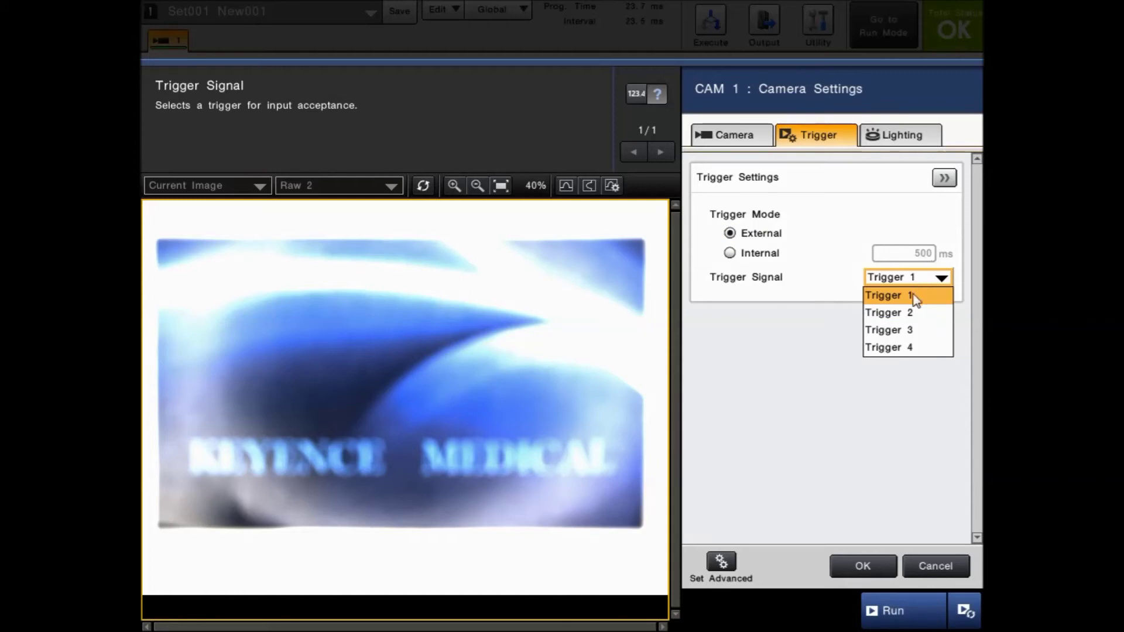
left_click(915, 297)
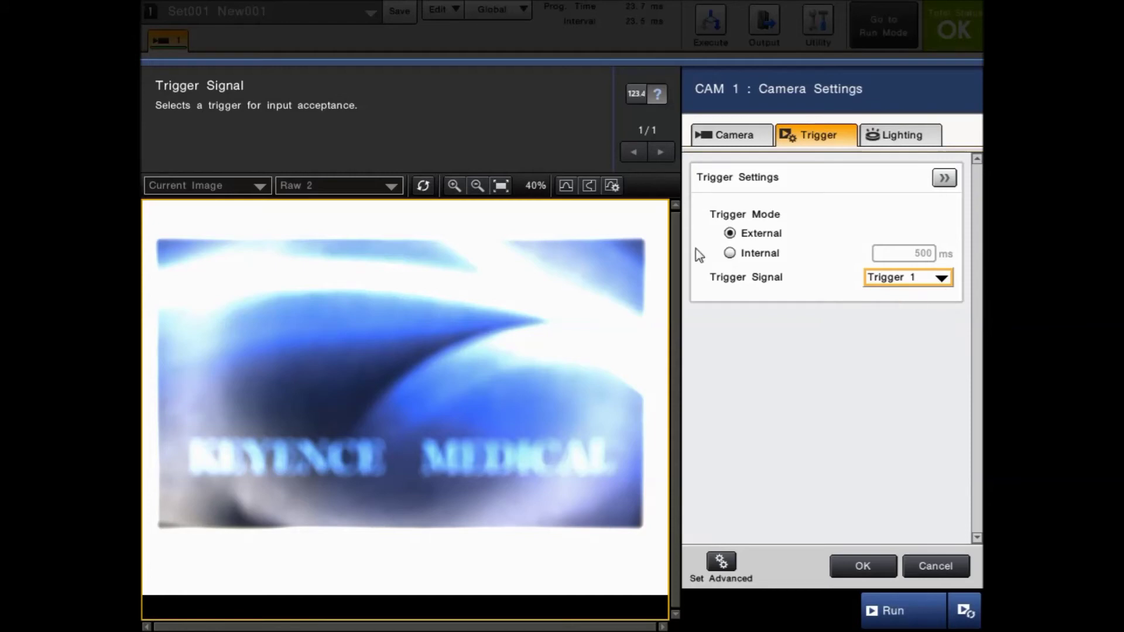
left_click(724, 141)
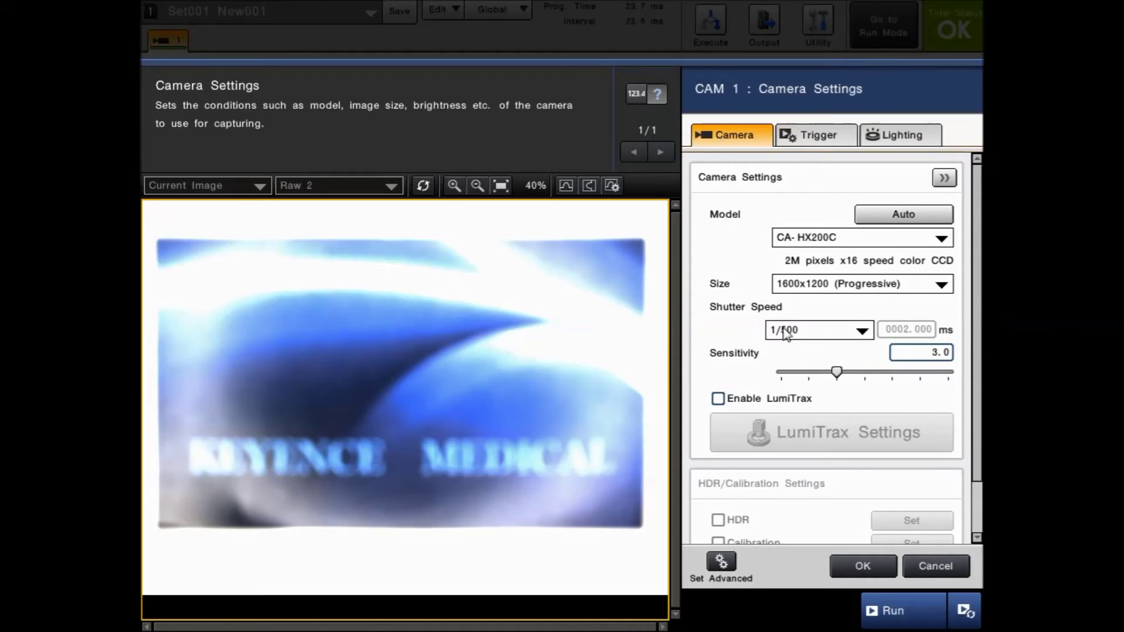
- Set the shutter speed to 1/2000 after trying 1/10000, 1/30 and 1/60
left_click(808, 333)
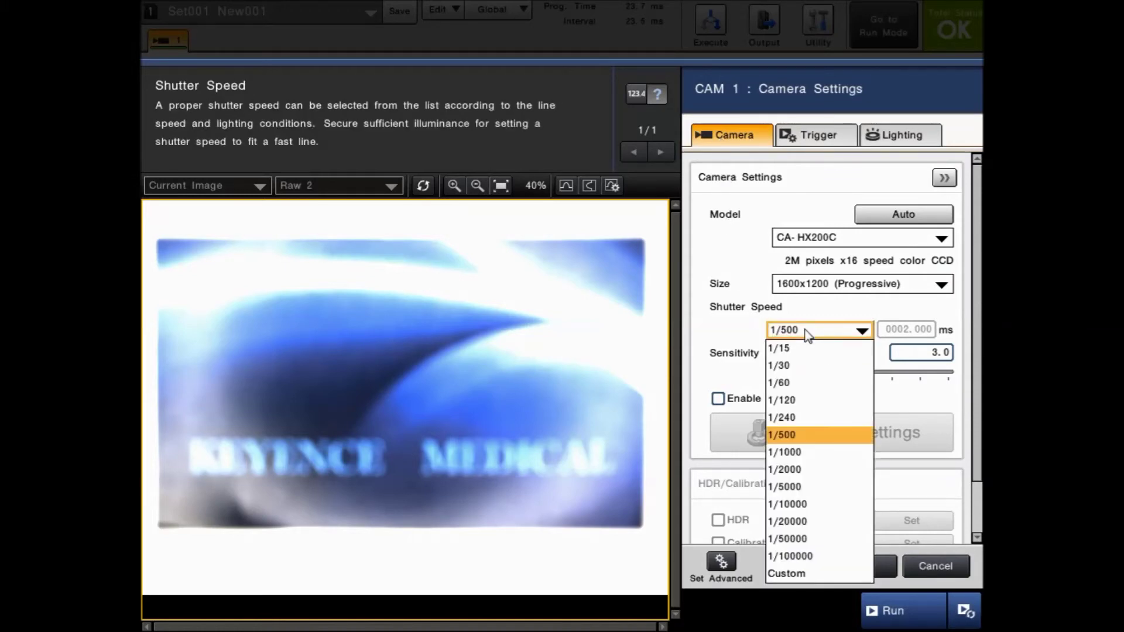
left_click(801, 506)
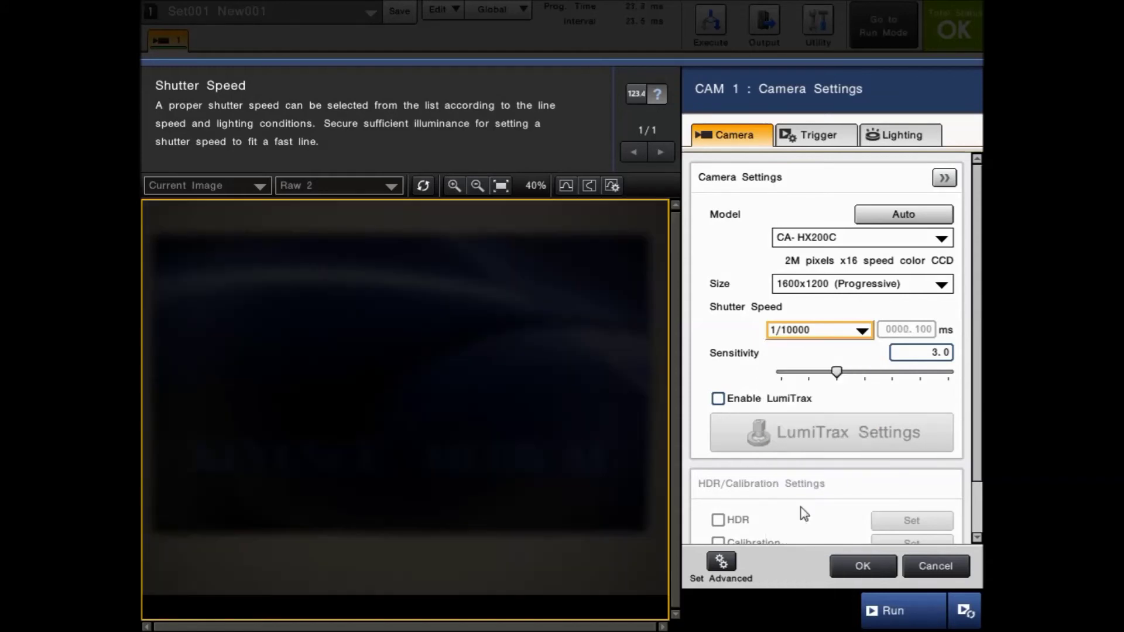
left_click(800, 343)
left_click(797, 337)
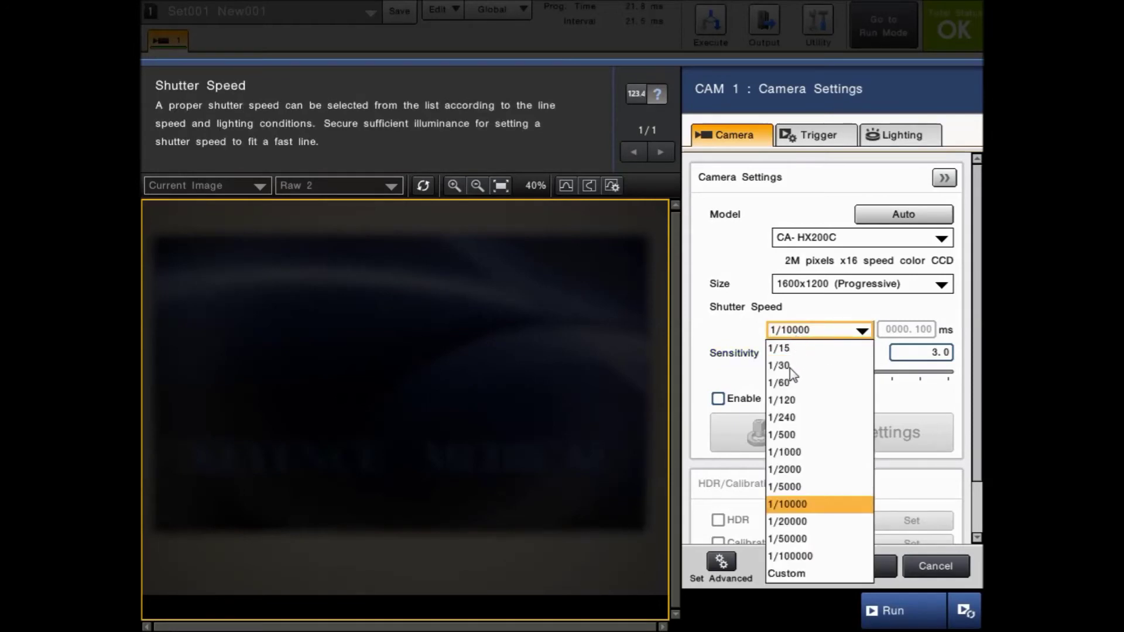
left_click(790, 368)
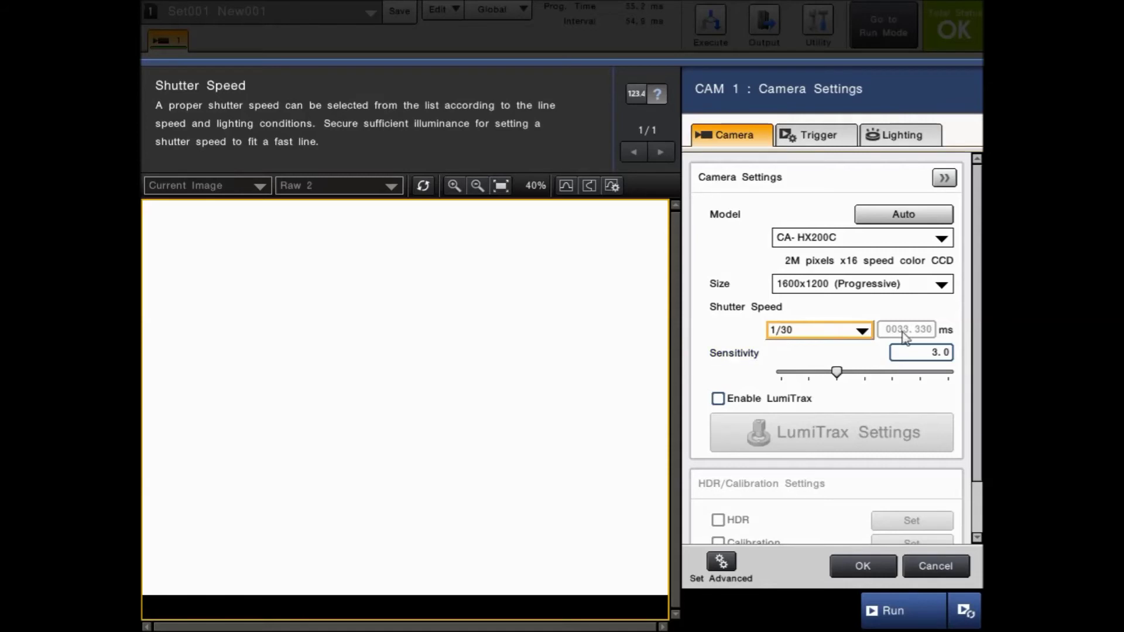
left_click(860, 331)
left_click(804, 384)
left_click(861, 331)
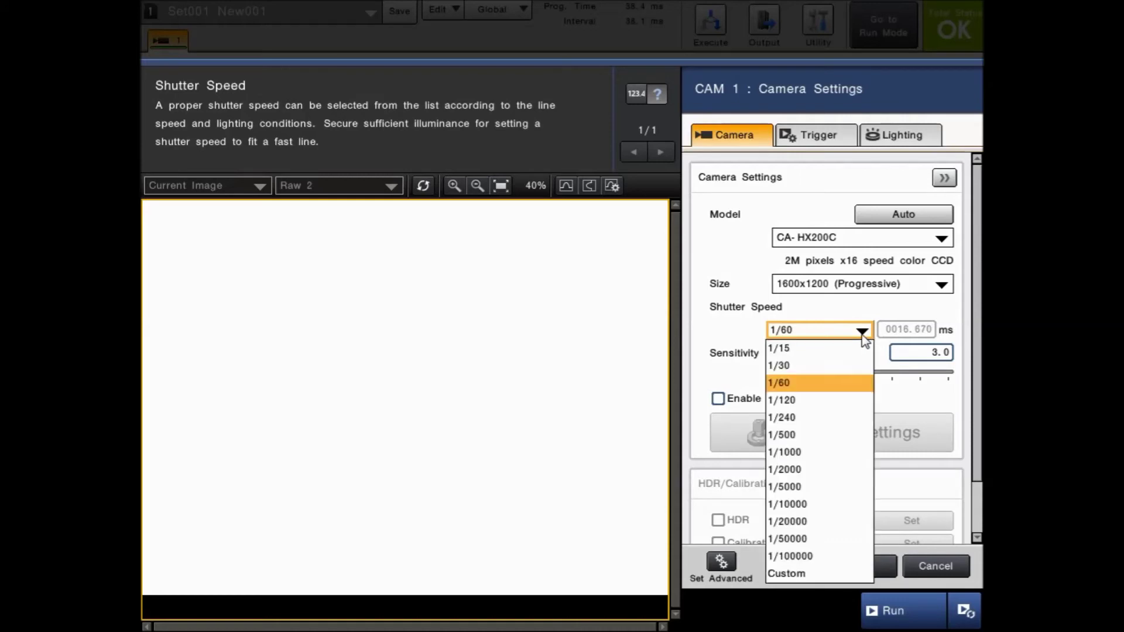
left_click(800, 469)
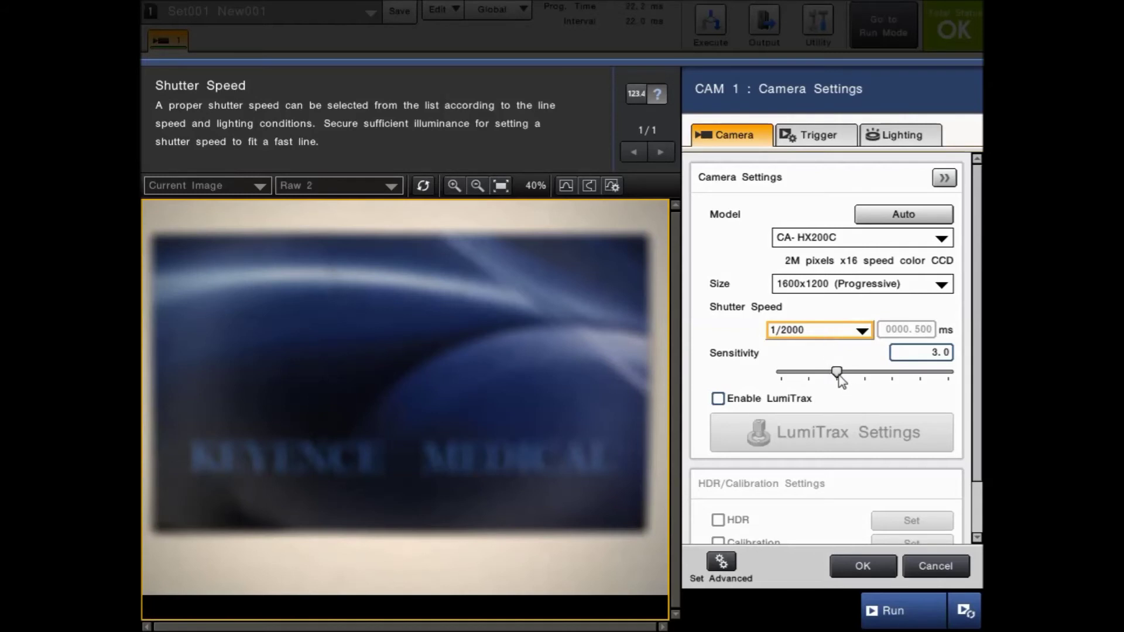
left_click(863, 378)
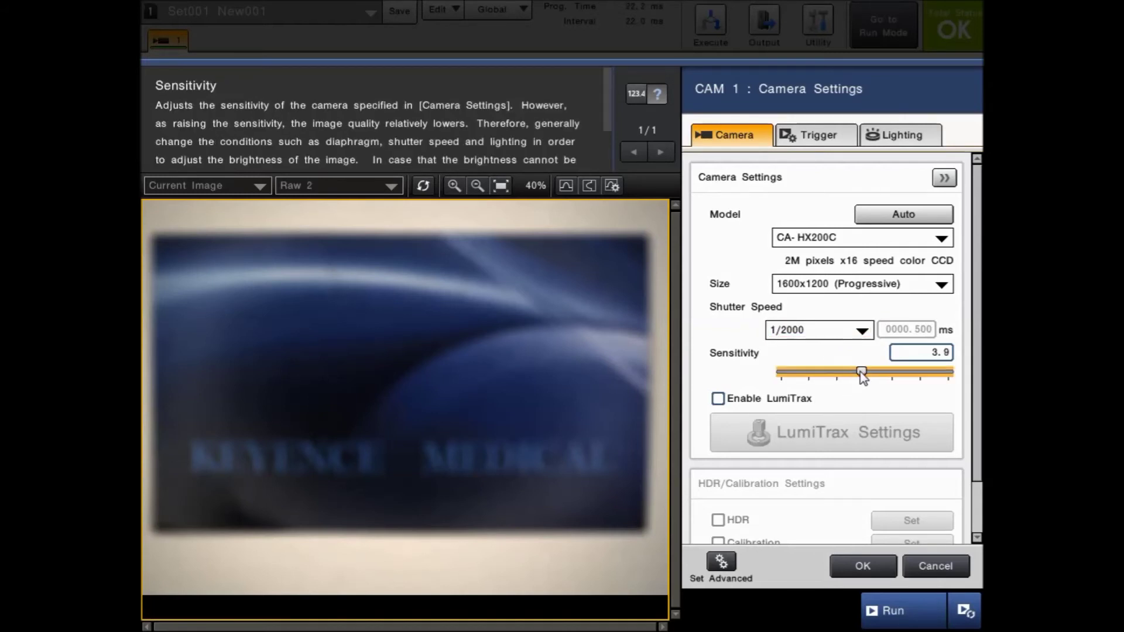
left_click_drag(863, 377, 894, 377)
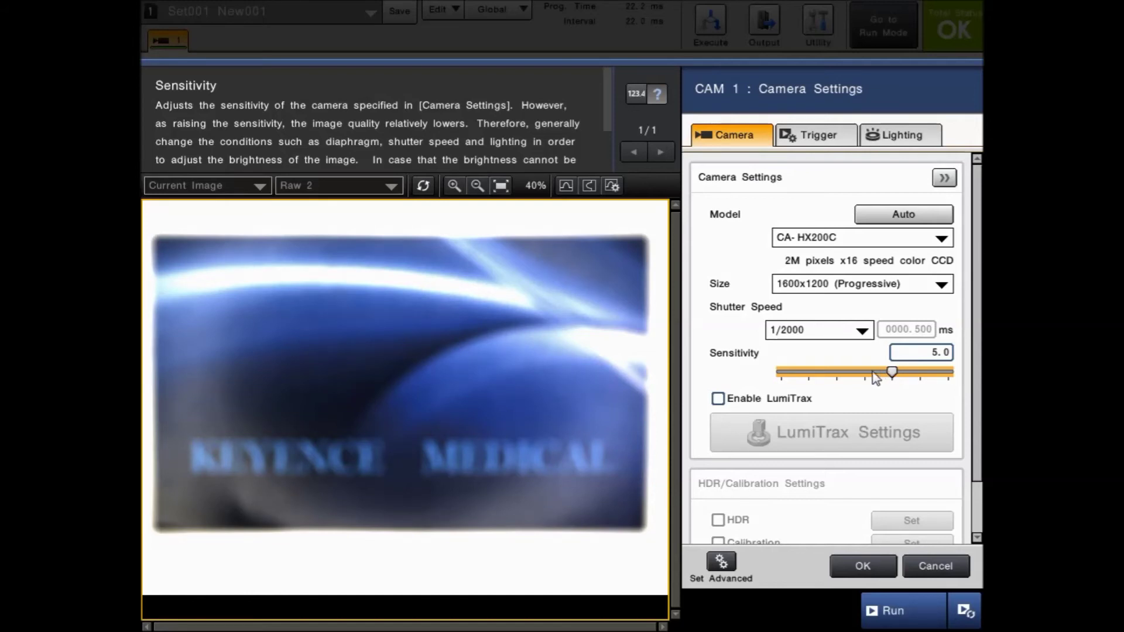
left_click_drag(841, 378, 843, 384)
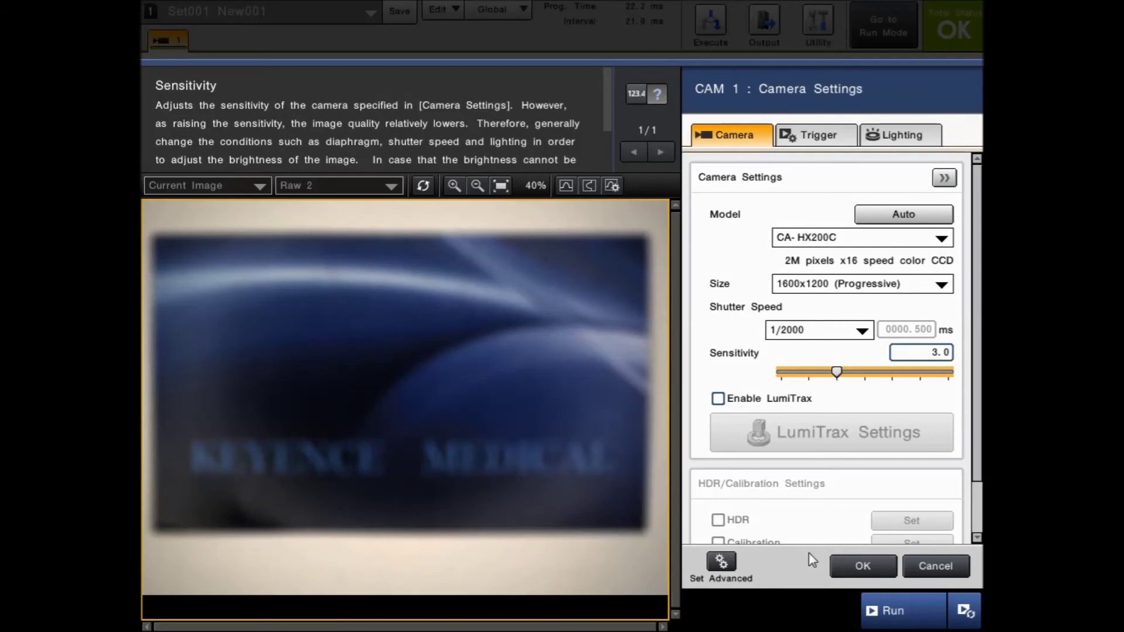
left_click(963, 612)
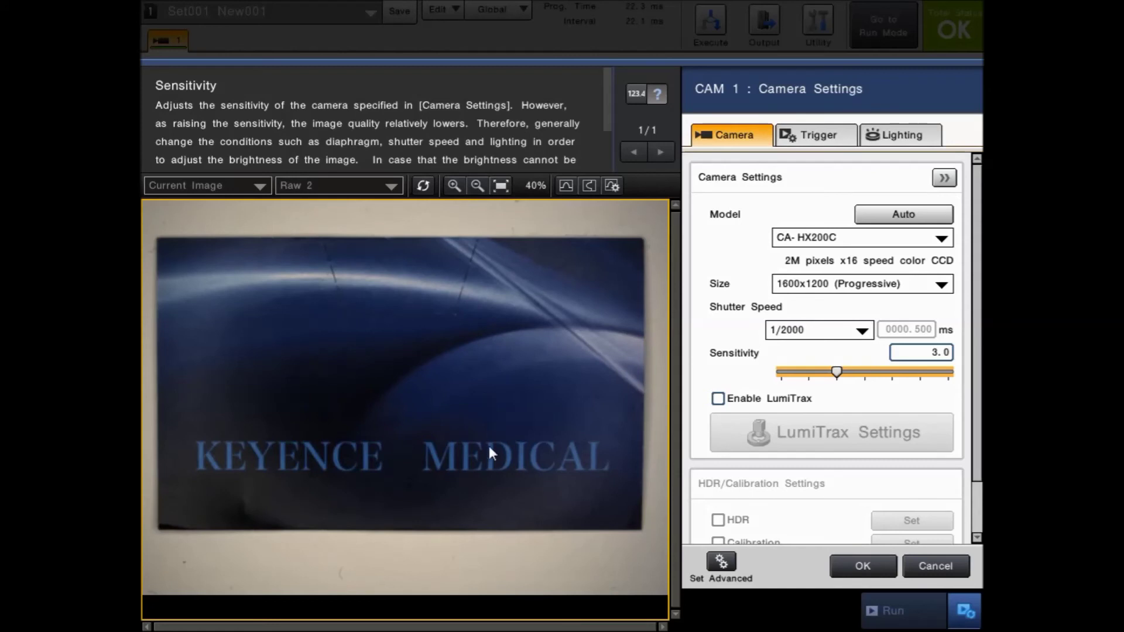
- Scroll up on the live KEYENCE MEDICAL card image
scroll(488, 451, "up", 1)
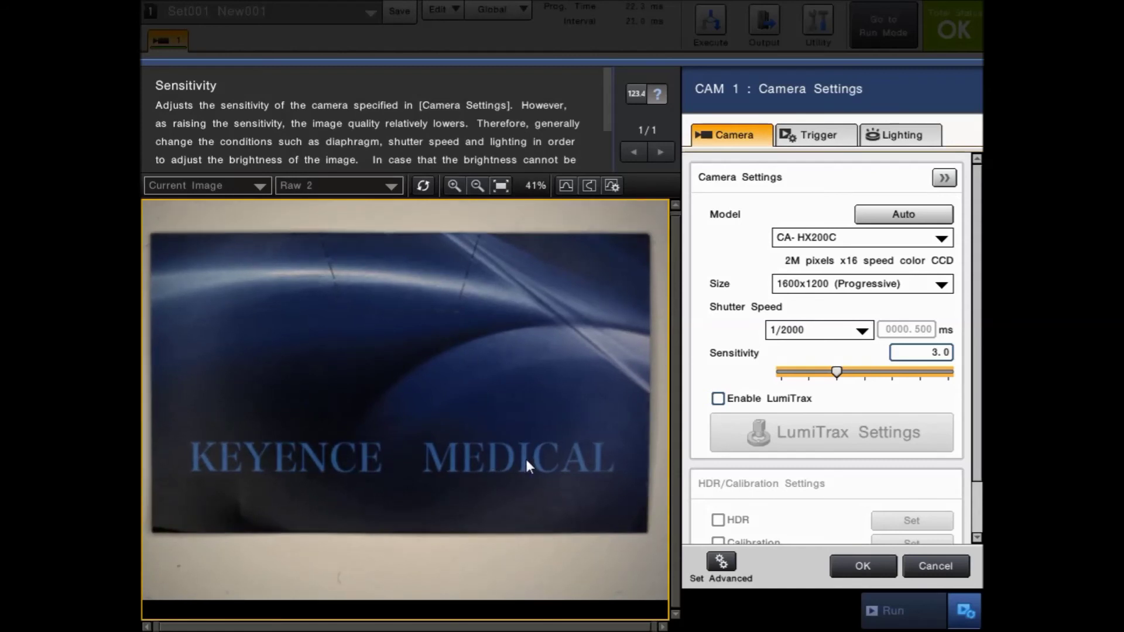
scroll(505, 465, "up", 5)
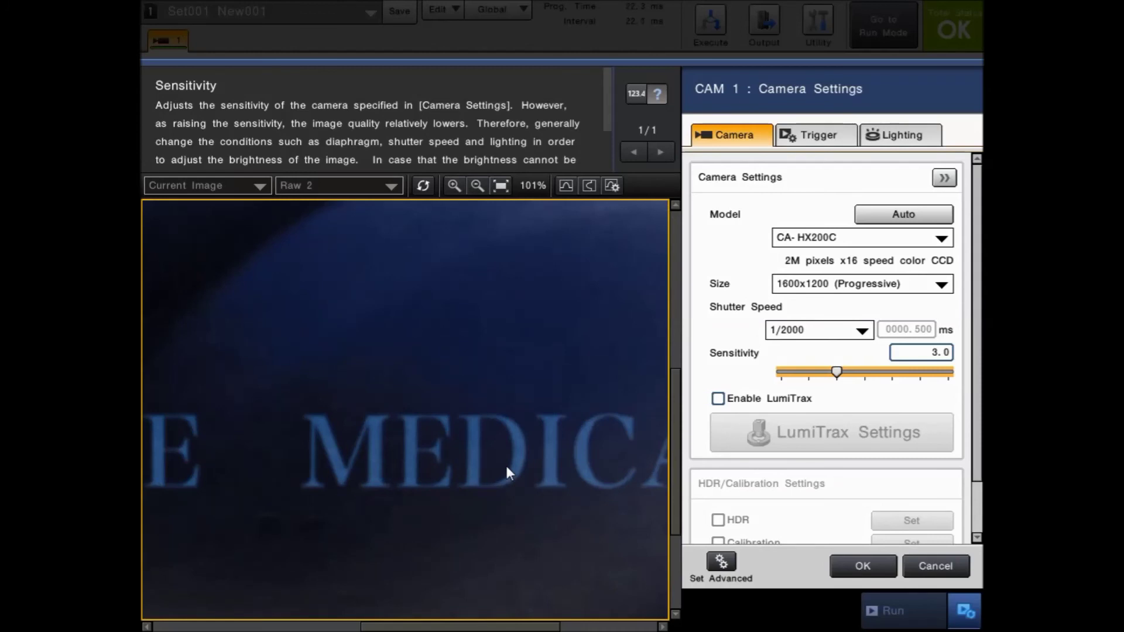
scroll(506, 465, "up", 2)
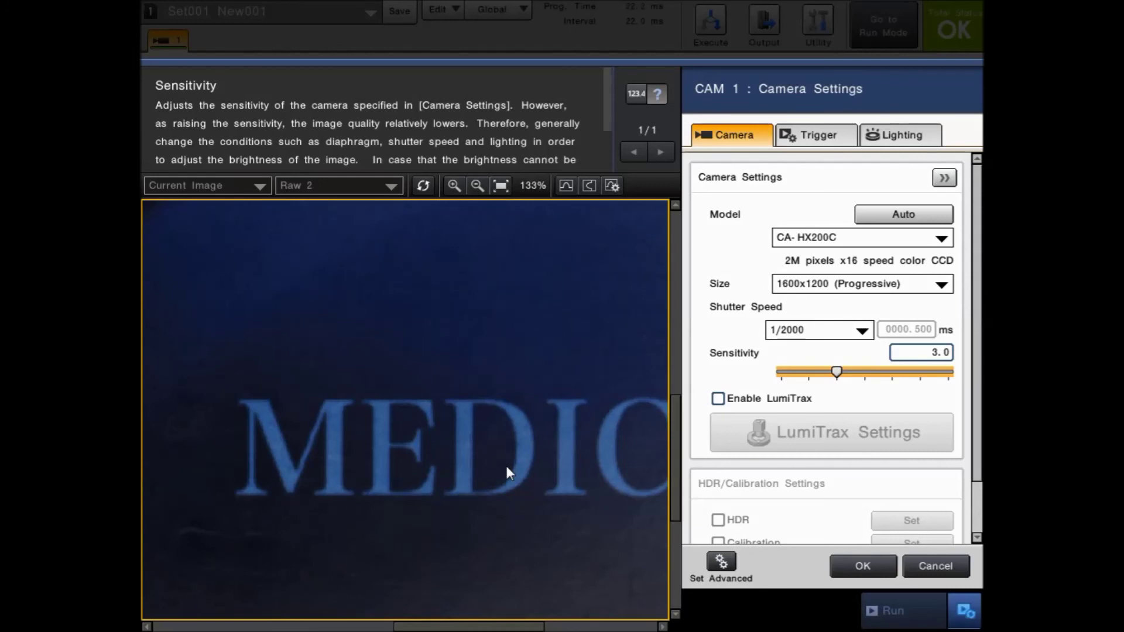
left_click(500, 185)
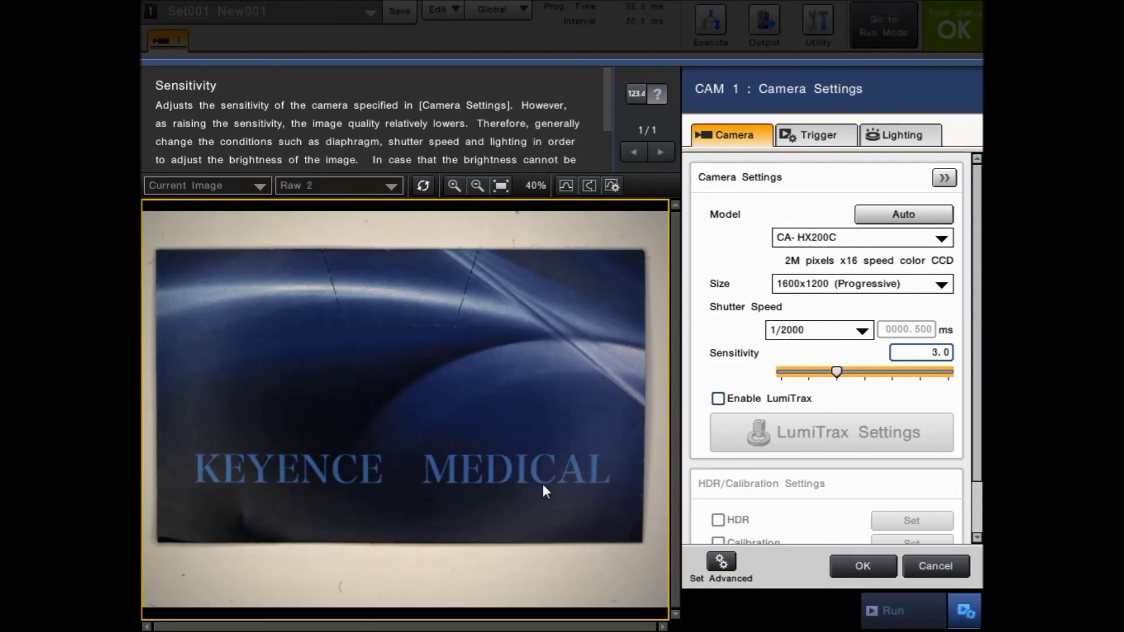
- Enable LumiTrax, resume live capture, keep shutter at 1/2000, and view Shape 1
left_click(717, 400)
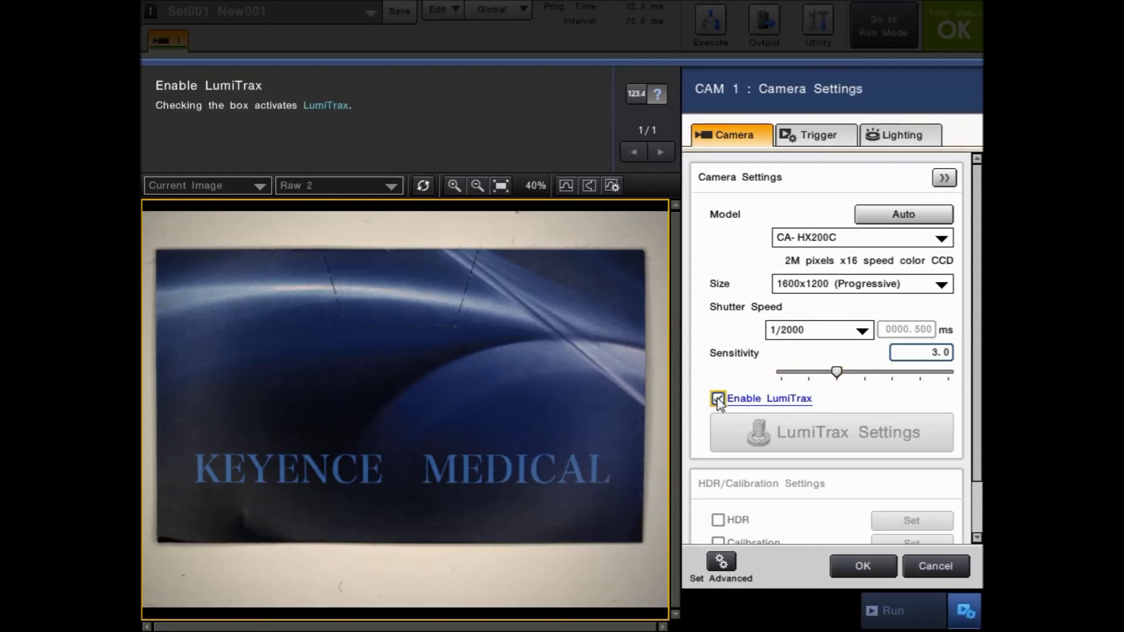
left_click(650, 389)
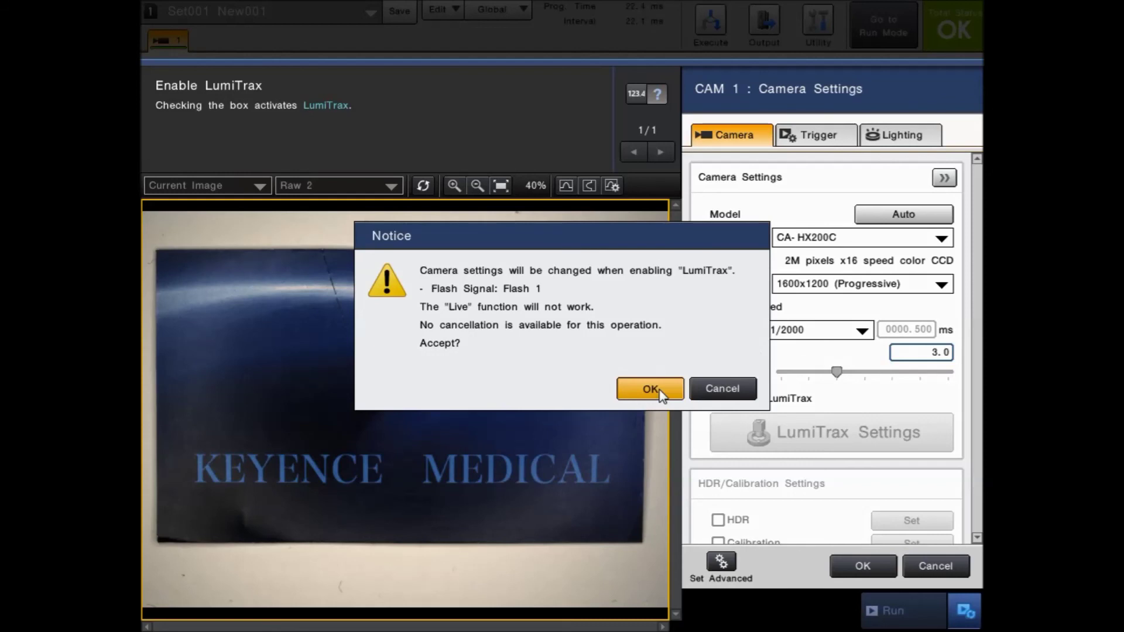
left_click(660, 396)
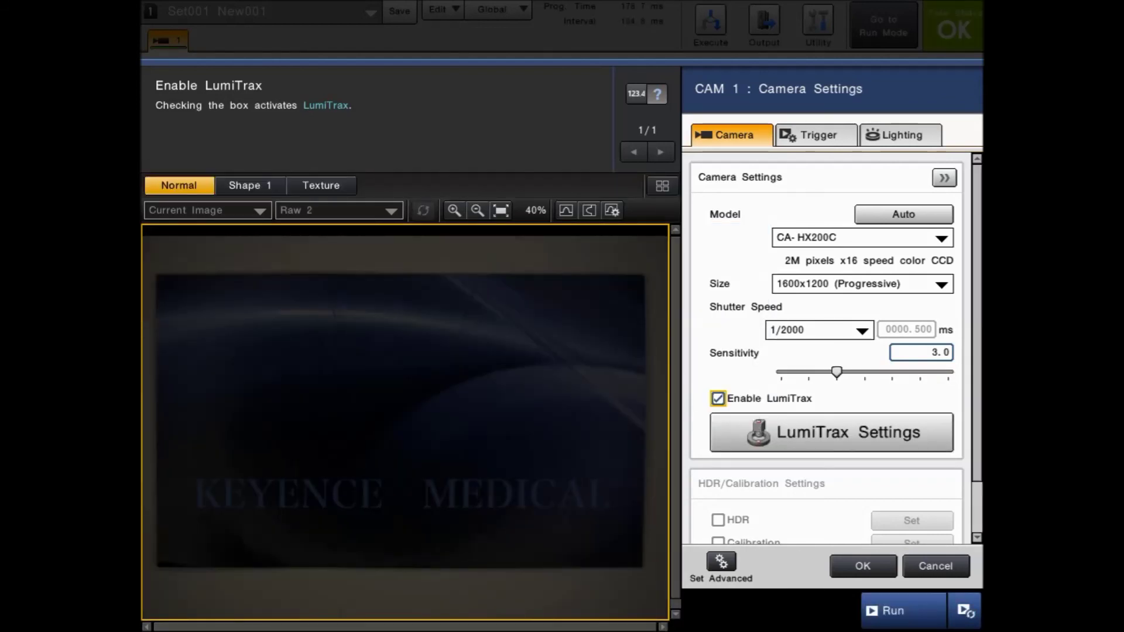
left_click(968, 611)
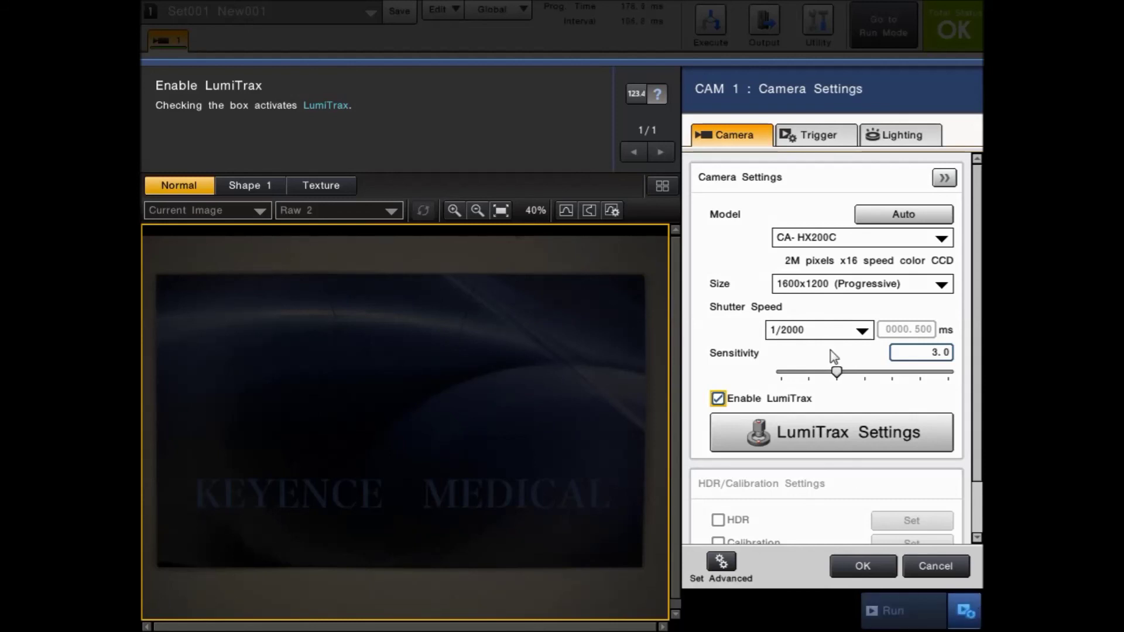
left_click(827, 330)
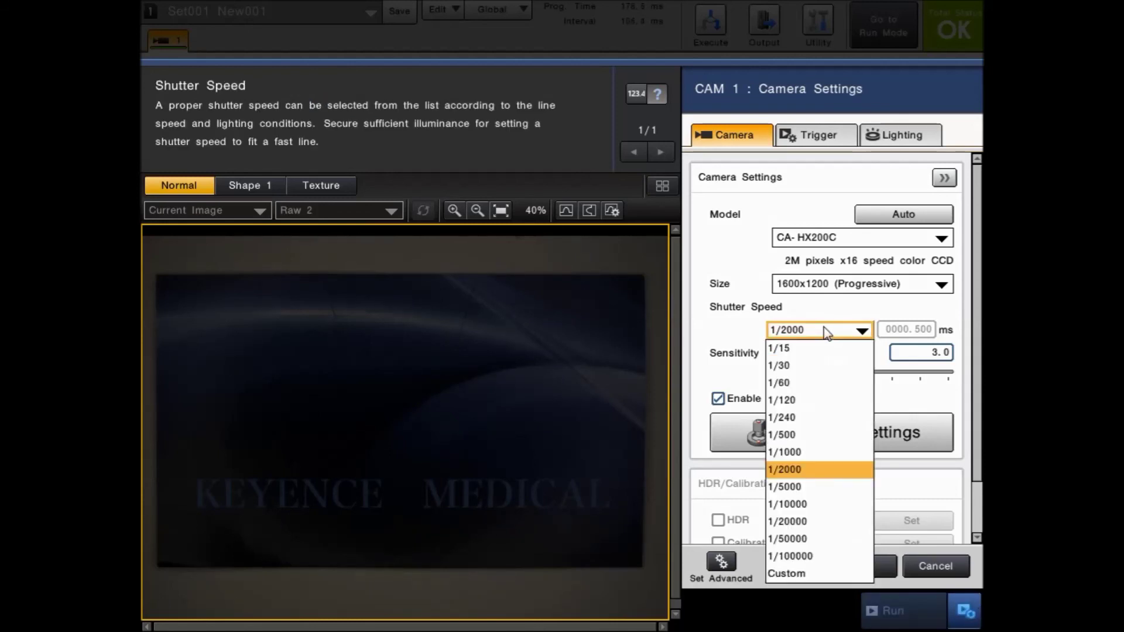
left_click(827, 330)
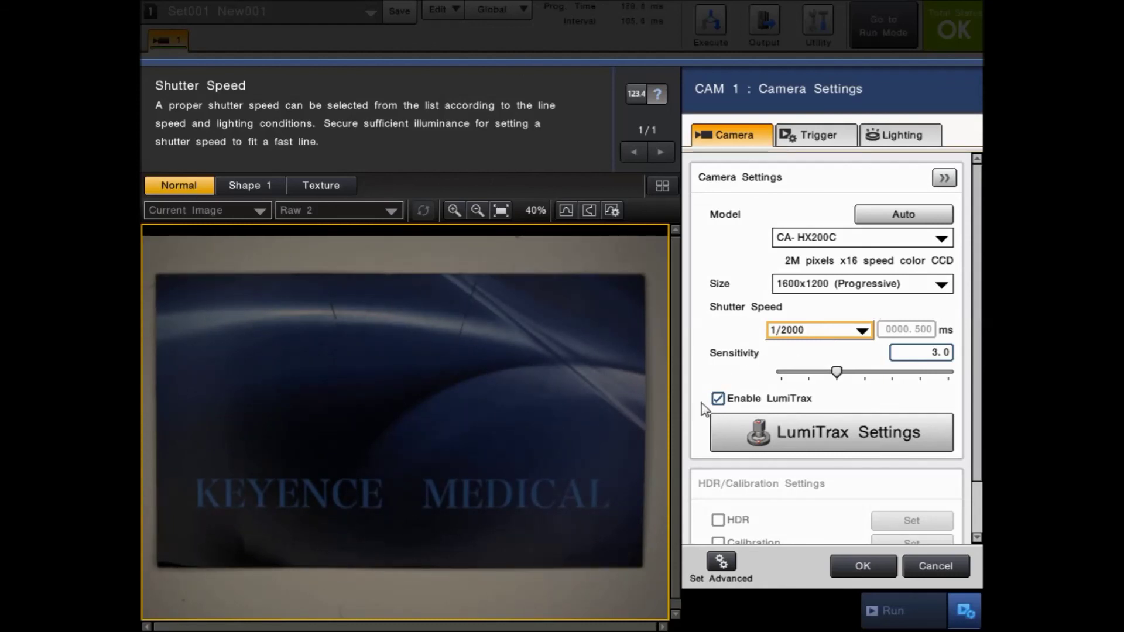
left_click(248, 187)
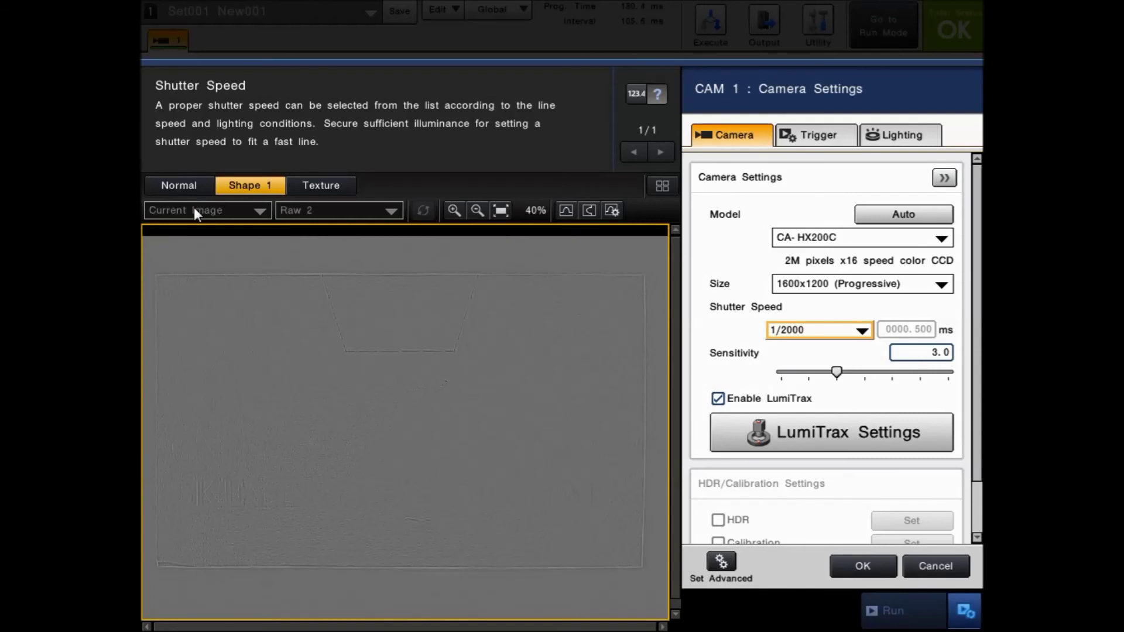
- Return to the Normal image view and confirm CAM 1's camera settings with OK
left_click(181, 188)
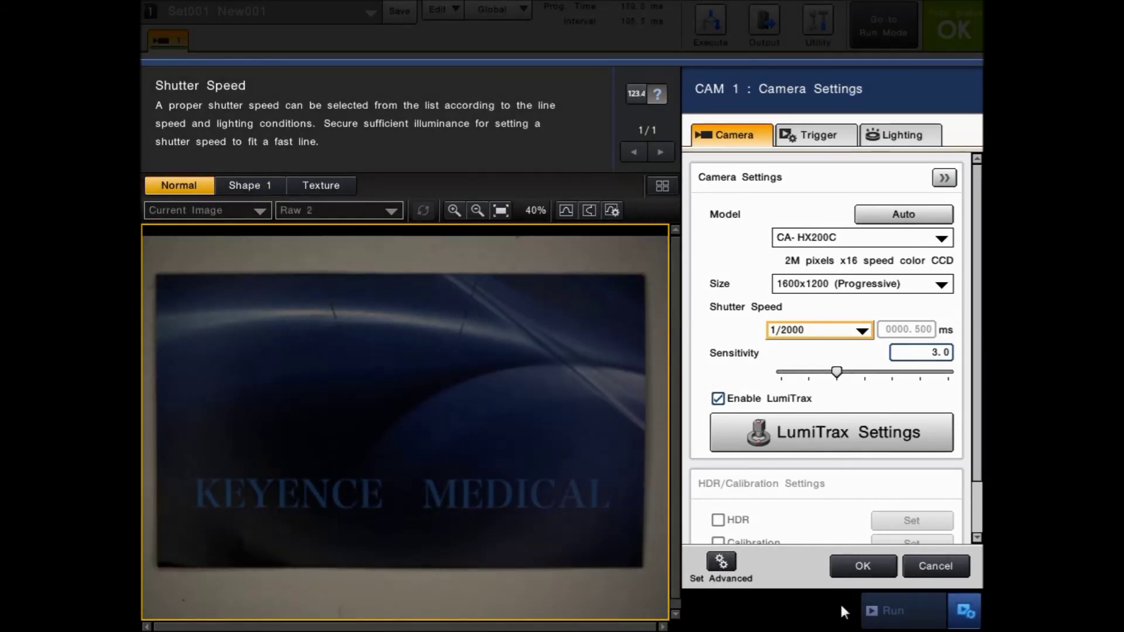
left_click(863, 567)
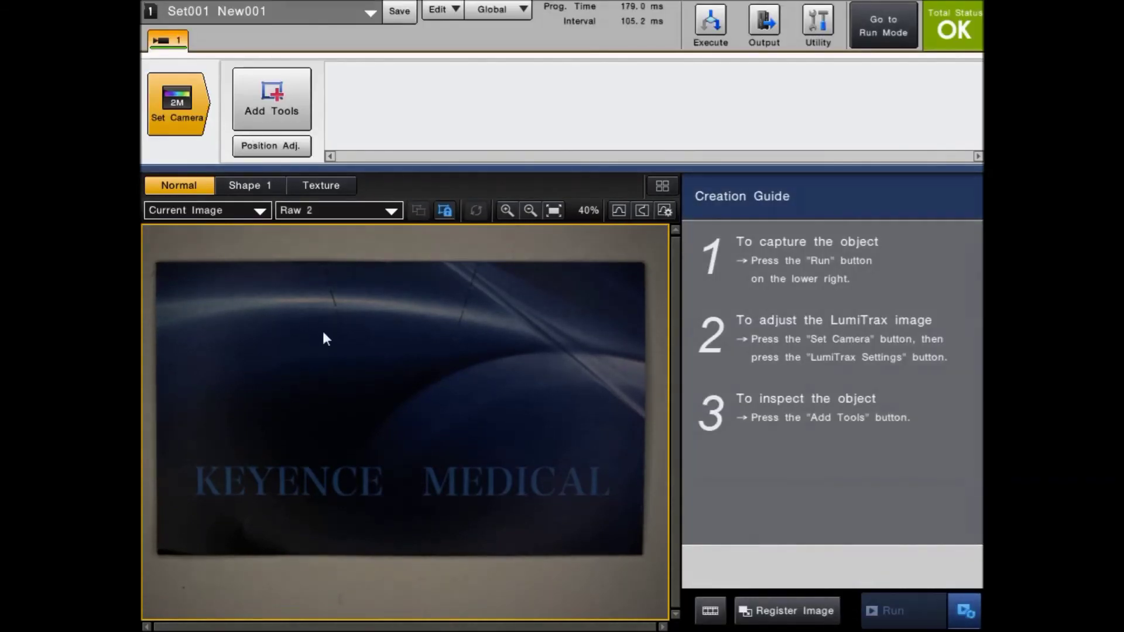